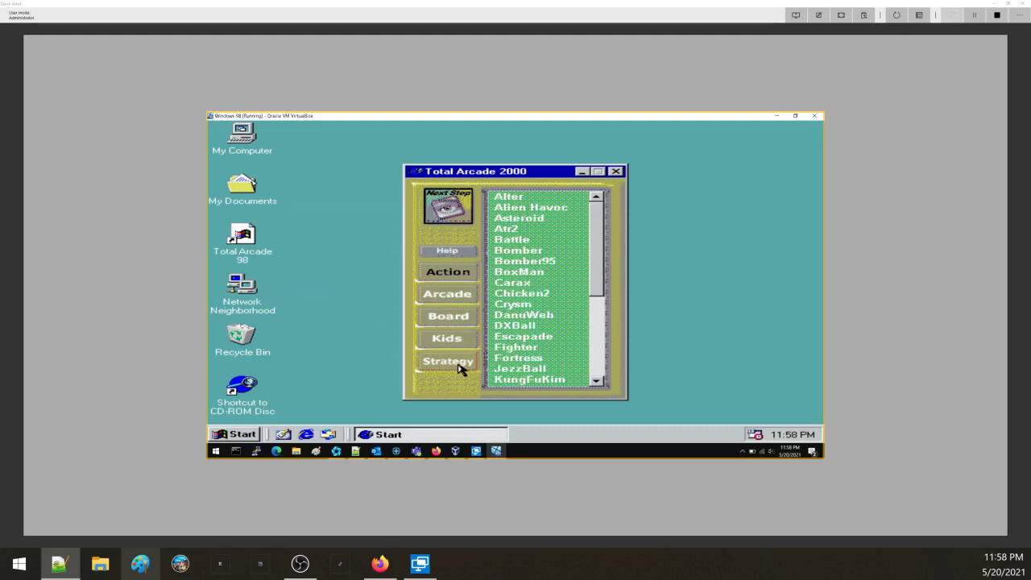
# Switch between windows and launch a game from the full Total Arcade list
pyautogui.hotkey('alt', 'Tab')
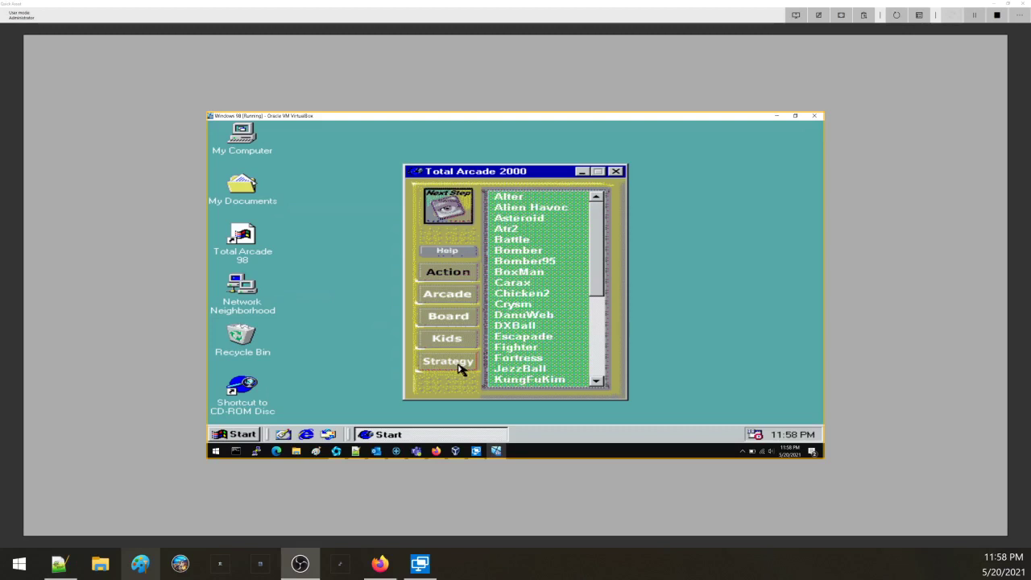
pyautogui.hotkey('alt', 'Tab')
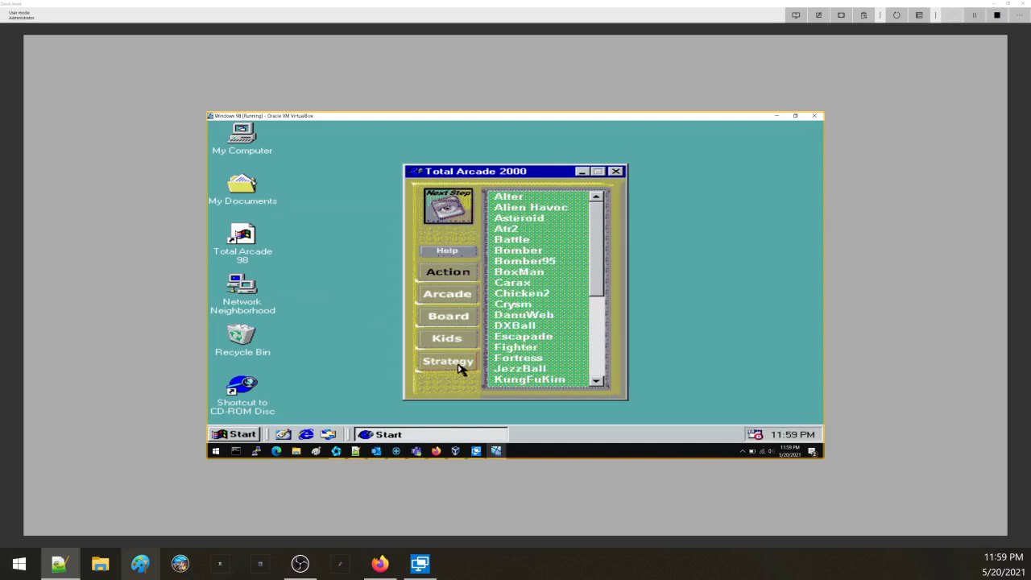
pyautogui.click(460, 368)
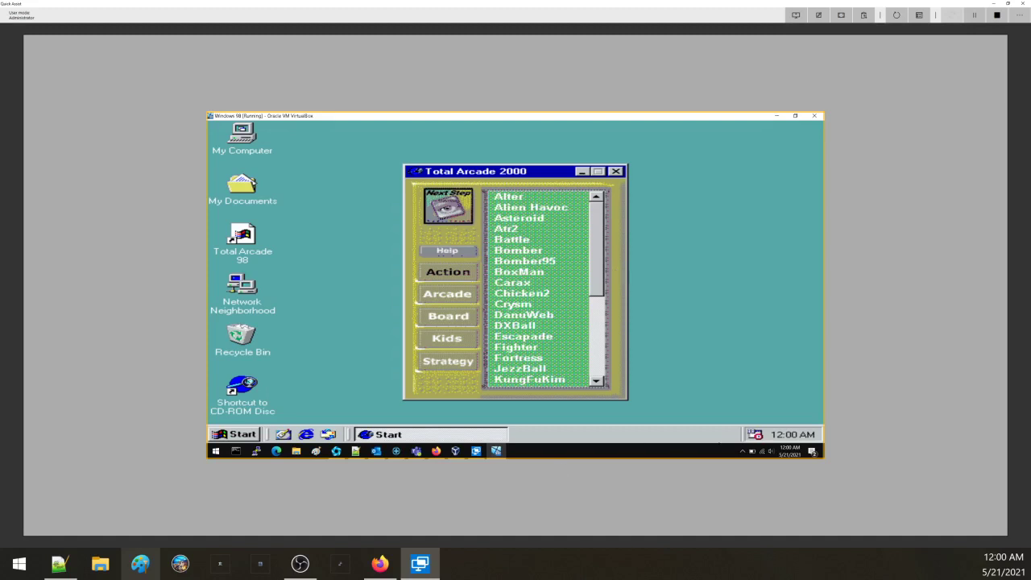
pyautogui.hotkey('alt', 'Tab')
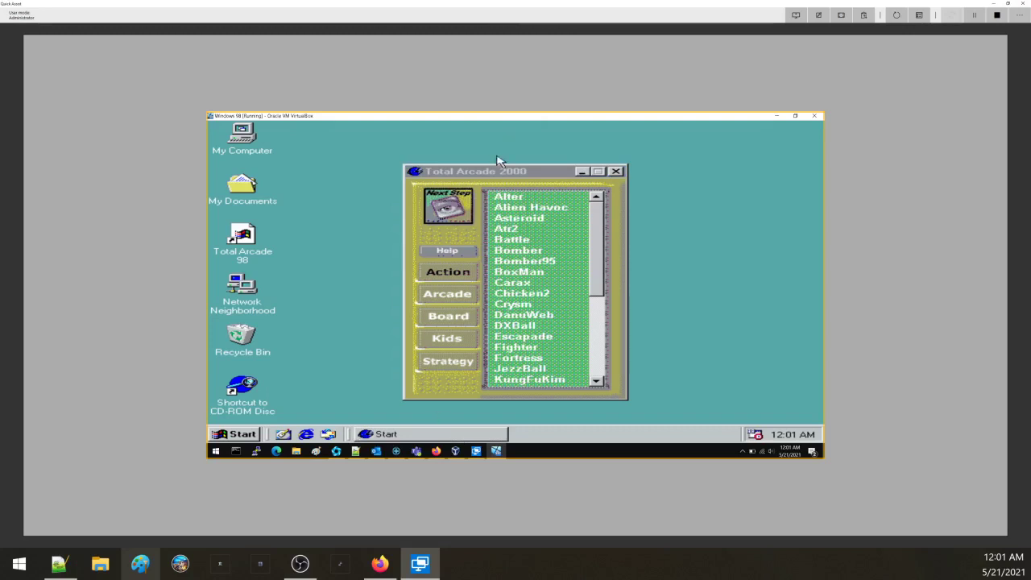
# Open the Strategy list, start Caribbean Treasure past the DirectDraw error, then close it
pyautogui.click(457, 363)
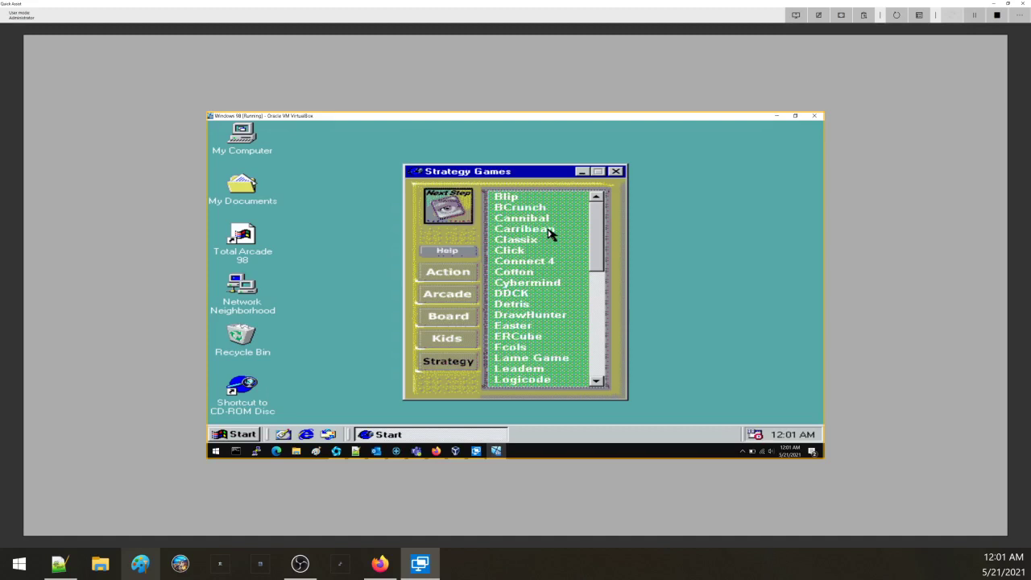
pyautogui.click(550, 232)
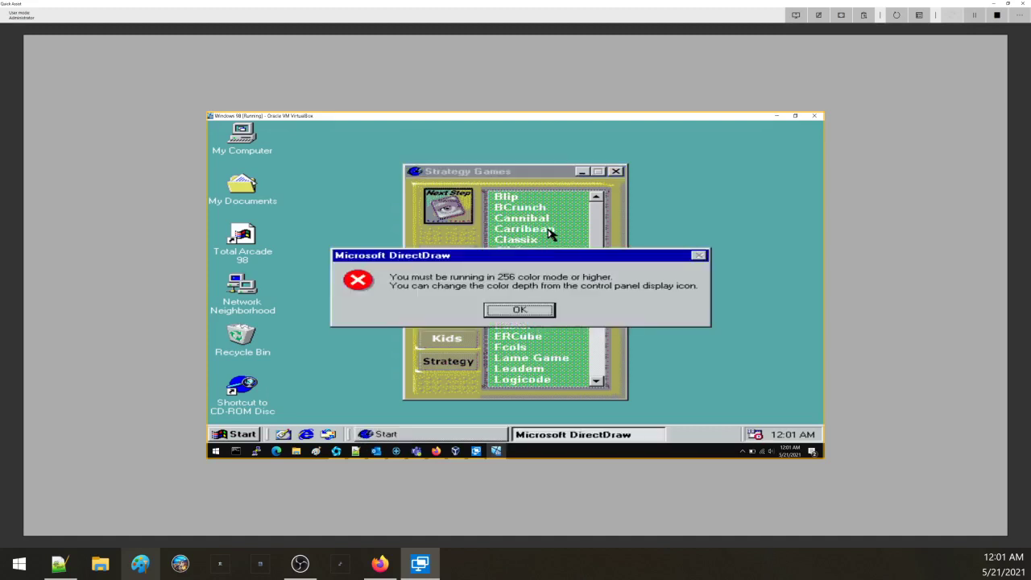
pyautogui.click(503, 315)
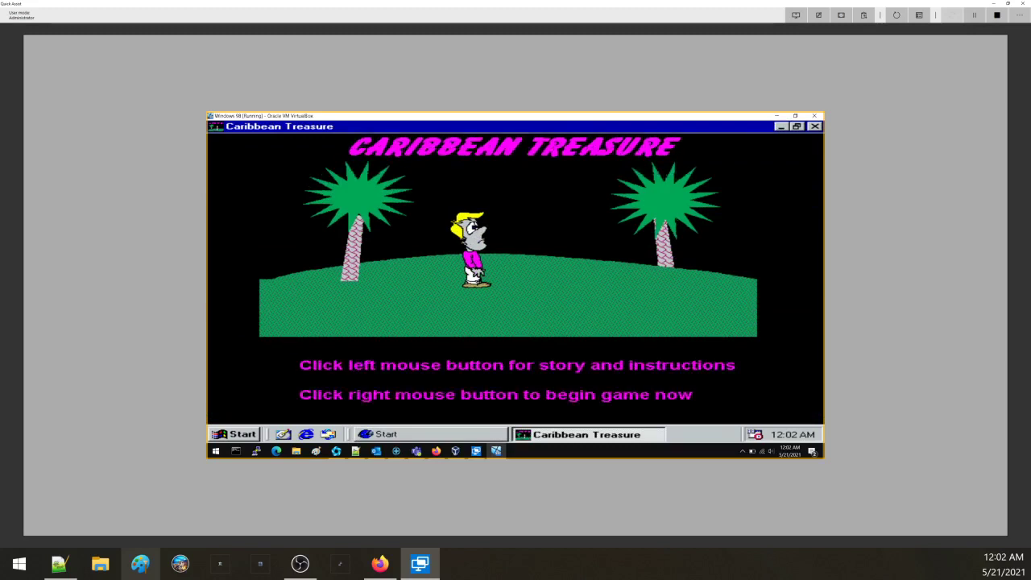
pyautogui.hotkey('alt', 'F4')
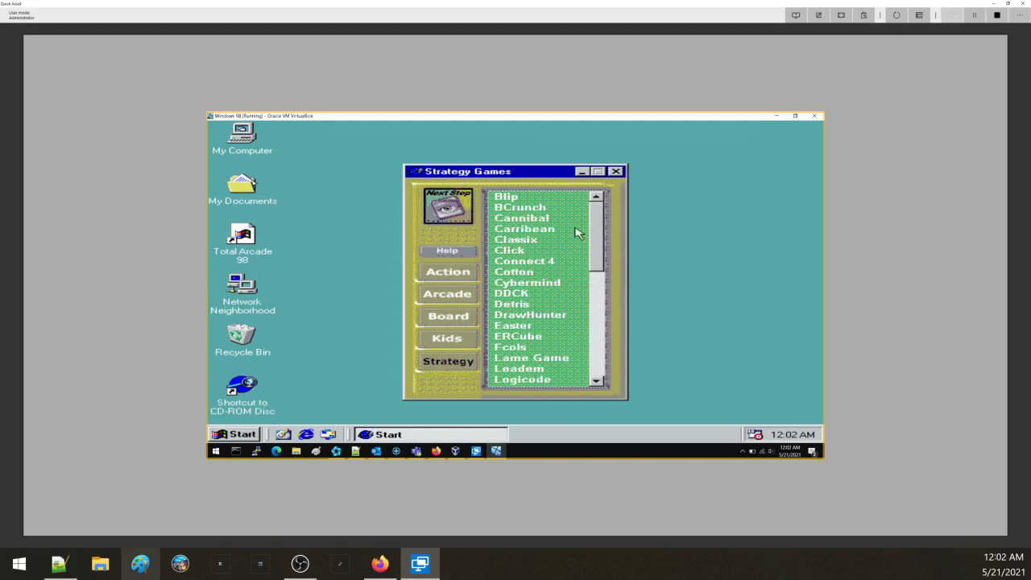
# Try DDCK, dismiss its run-time error 91, then launch Detris
pyautogui.click(513, 293)
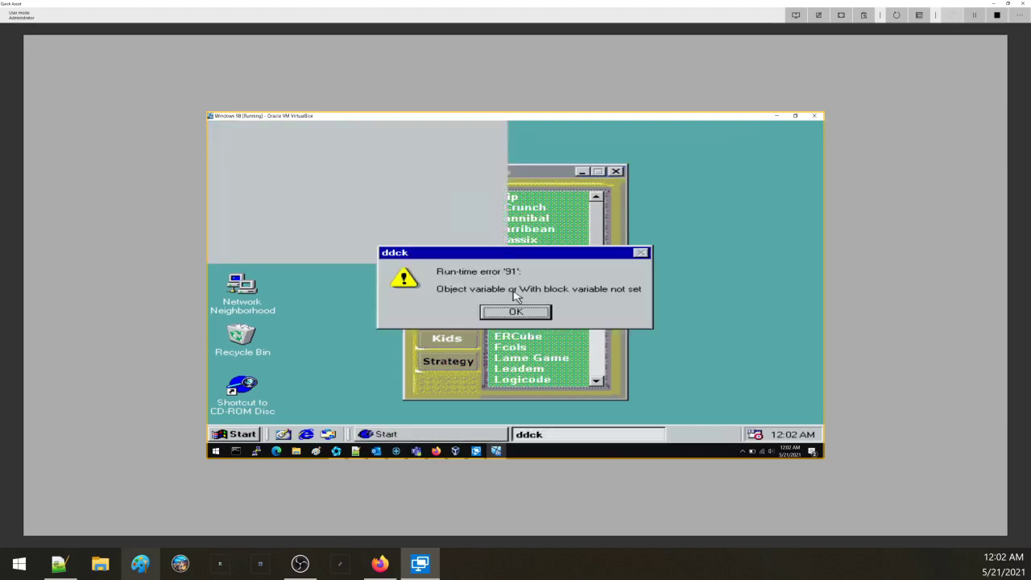
pyautogui.click(514, 314)
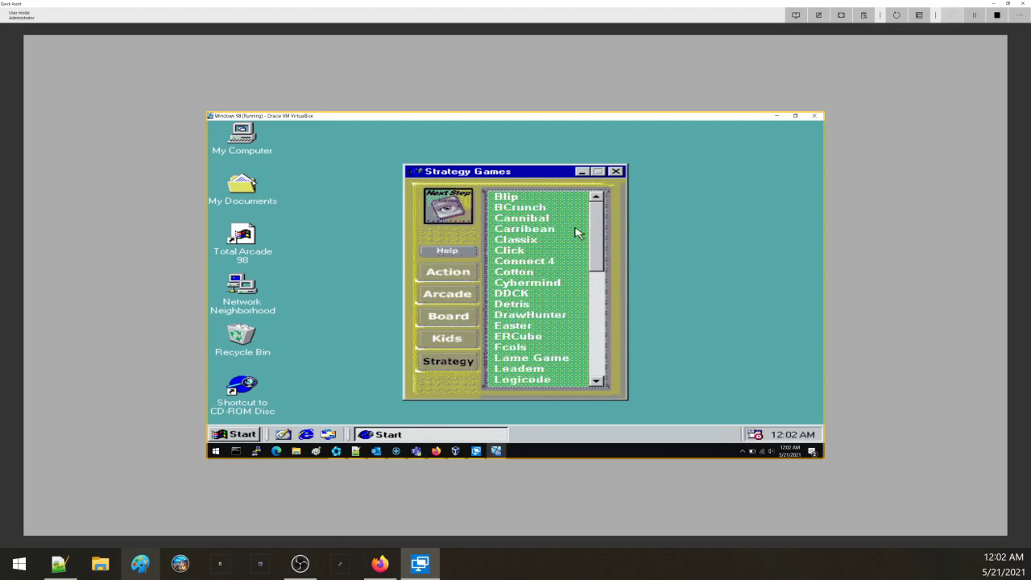
pyautogui.click(518, 304)
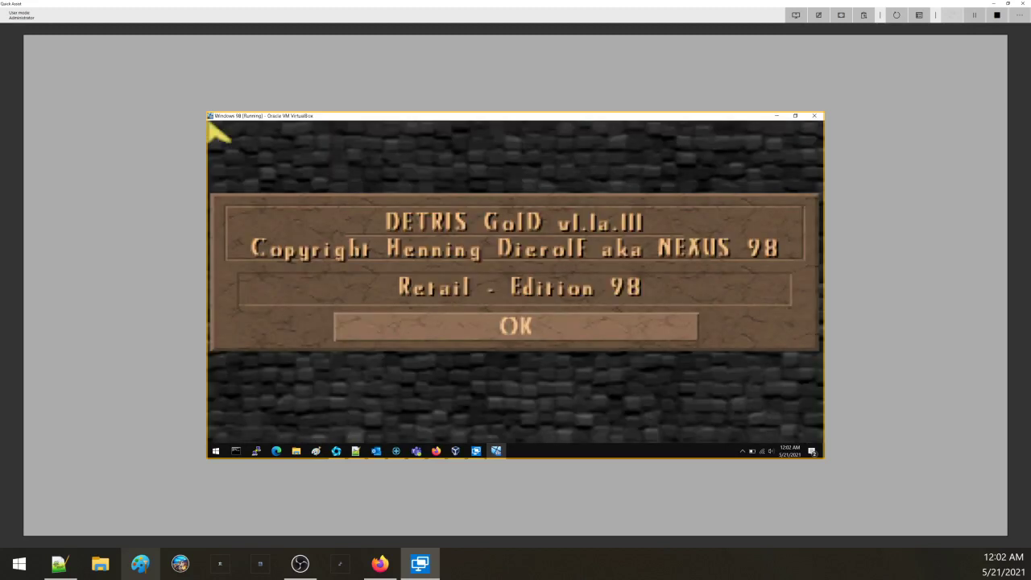
# Clear the copyright box and start a one-player Detris game with the speed settings
pyautogui.click(626, 327)
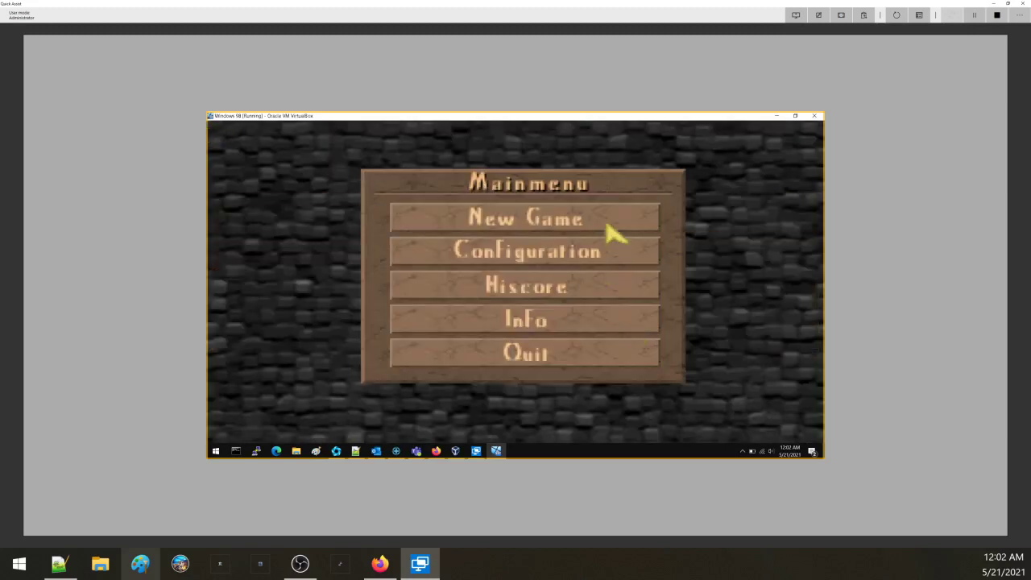
pyautogui.click(610, 231)
pyautogui.click(572, 255)
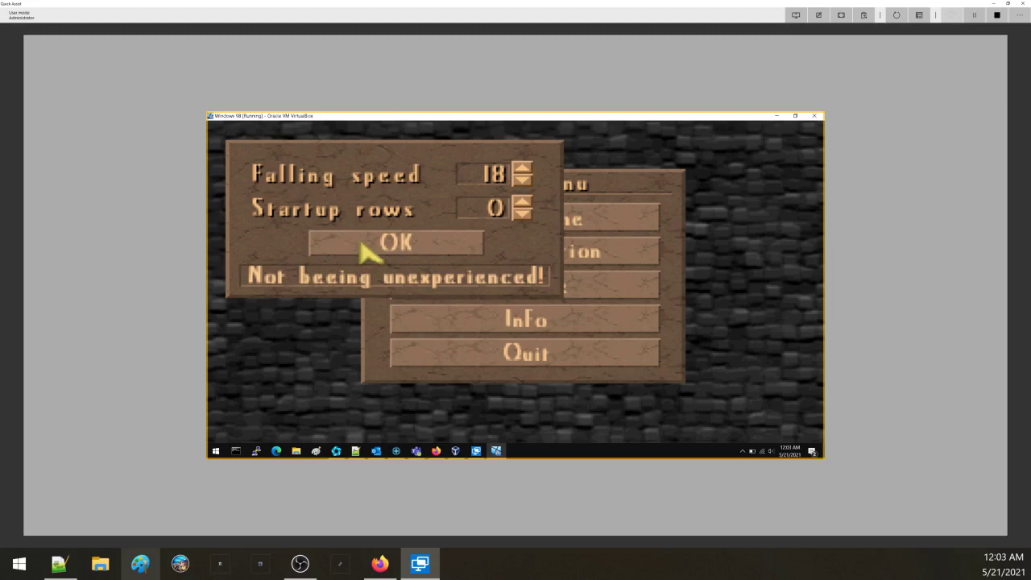
pyautogui.click(361, 246)
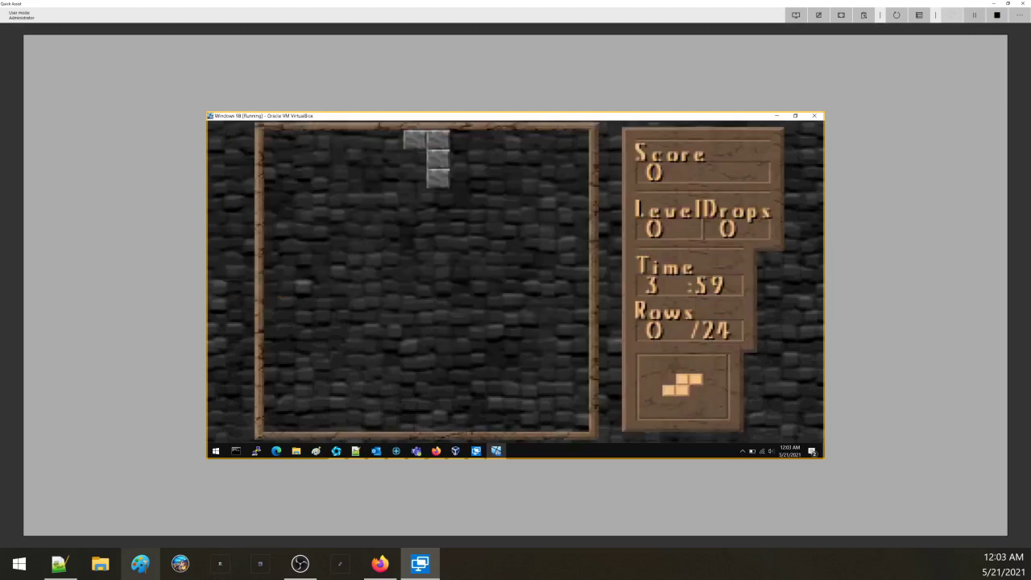
# Place the first pieces: S-piece on the right stack, J-piece at bottom left
pyautogui.press('Right')
pyautogui.press('Right')
pyautogui.press('Up')
pyautogui.press('Right')
pyautogui.press('Right')
pyautogui.press('Down')
pyautogui.press('Down')
pyautogui.press('Down')
pyautogui.press('Right')
pyautogui.press('Down')
pyautogui.press('Down')
pyautogui.press('Right')
pyautogui.press('Right')
pyautogui.press('Right')
pyautogui.press('Down')
pyautogui.press('Down')
pyautogui.press('Down')
pyautogui.press('Down')
pyautogui.press('Down')
pyautogui.press('Down')
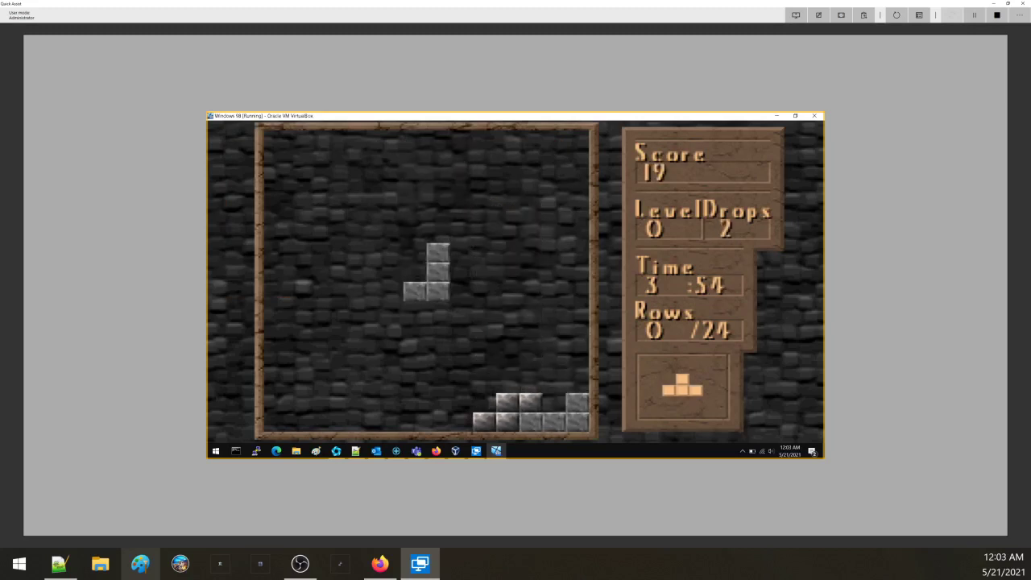
pyautogui.press('Down')
pyautogui.press('Down')
pyautogui.press('Down')
pyautogui.press('Up')
pyautogui.press('Down')
# Steer the T-piece and L-piece into place, clearing a row
pyautogui.press('Left')
pyautogui.press('Left')
pyautogui.press('Left')
pyautogui.press('Left')
pyautogui.press('Right')
pyautogui.press('Right')
pyautogui.press('Right')
pyautogui.press('Right')
pyautogui.press('Left')
pyautogui.press('Left')
pyautogui.press('Left')
pyautogui.press('Left')
pyautogui.press('Left')
pyautogui.press('Right')
pyautogui.press('Right')
pyautogui.press('Right')
pyautogui.press('Down')
pyautogui.press('Down')
pyautogui.press('Down')
pyautogui.press('Left')
pyautogui.press('Left')
pyautogui.press('Up')
pyautogui.press('Up')
pyautogui.press('Left')
pyautogui.press('Left')
pyautogui.press('Left')
pyautogui.press('Down')
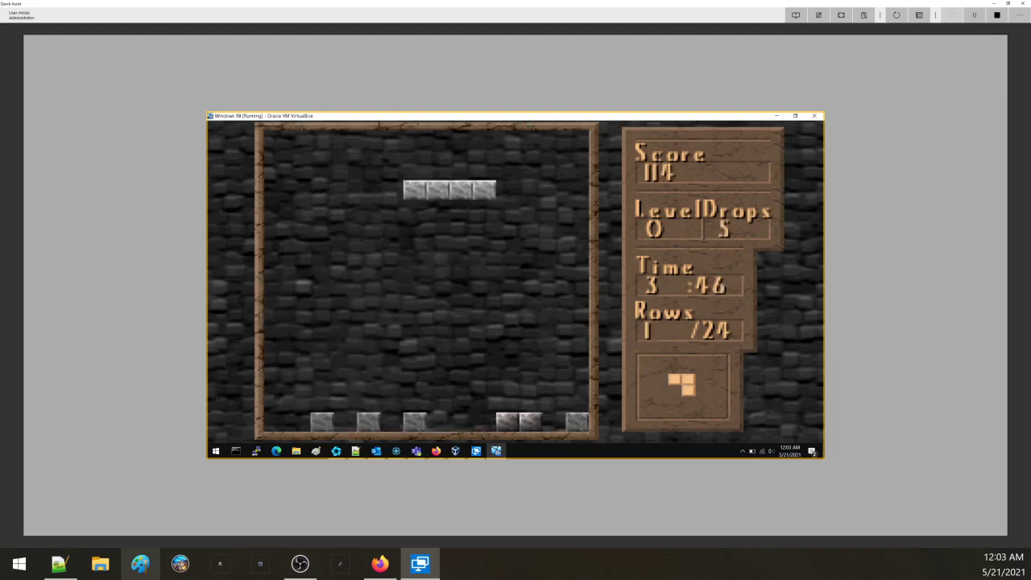
# Drop an I-piece along the right wall and several more pieces, then pause to the menu
pyautogui.press('Left')
pyautogui.press('Left')
pyautogui.press('Left')
pyautogui.press('Left')
pyautogui.press('Up')
pyautogui.press('Right')
pyautogui.press('Right')
pyautogui.press('Right')
pyautogui.press('Right')
pyautogui.press('Right')
pyautogui.press('Right')
pyautogui.press('Down')
pyautogui.press('Right')
pyautogui.press('Right')
pyautogui.press('Right')
pyautogui.press('Right')
pyautogui.press('Right')
pyautogui.press('Right')
pyautogui.press('Left')
pyautogui.press('Left')
pyautogui.press('Down')
pyautogui.press('Right')
pyautogui.press('Down')
pyautogui.press('Up')
pyautogui.press('Right')
pyautogui.press('Right')
pyautogui.press('Right')
pyautogui.press('Up')
pyautogui.press('Right')
pyautogui.press('Left')
pyautogui.press('Left')
pyautogui.press('Left')
pyautogui.press('Right')
pyautogui.press('Right')
pyautogui.press('Right')
pyautogui.press('Left')
pyautogui.press('Left')
pyautogui.press('Left')
pyautogui.press('Right')
pyautogui.press('Right')
pyautogui.press('Down')
pyautogui.press('Left')
pyautogui.press('Up')
pyautogui.press('Left')
pyautogui.press('Left')
pyautogui.press('Left')
pyautogui.press('Down')
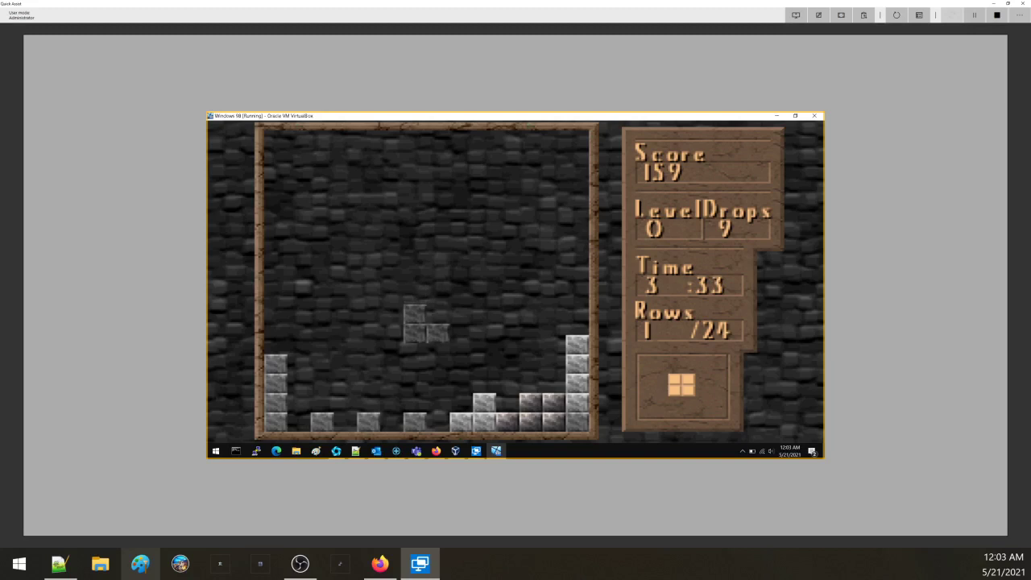
pyautogui.press('Escape')
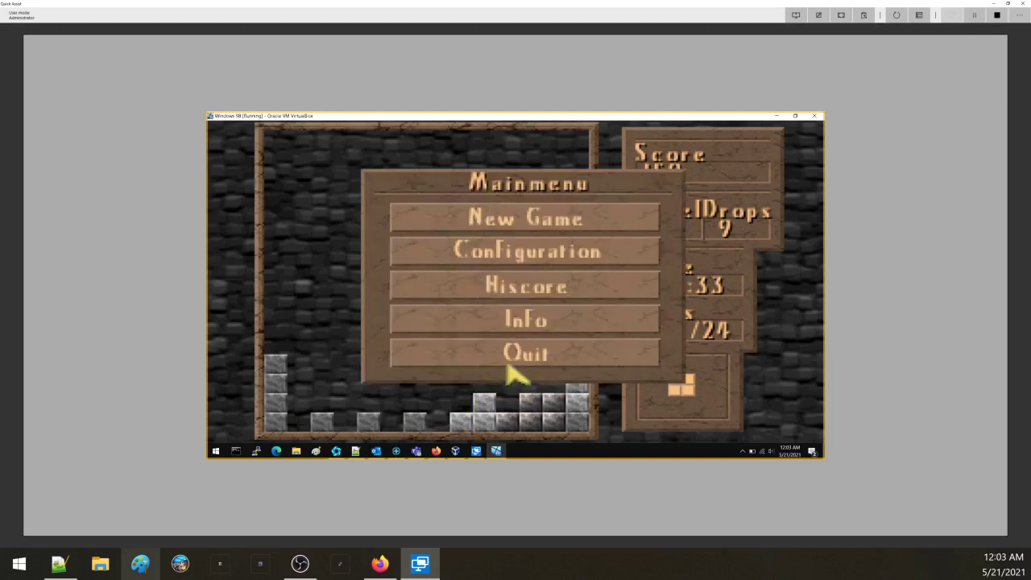
# Quit Detris, close the 'Finished - detris' window, and launch DrawHunter
pyautogui.click(509, 361)
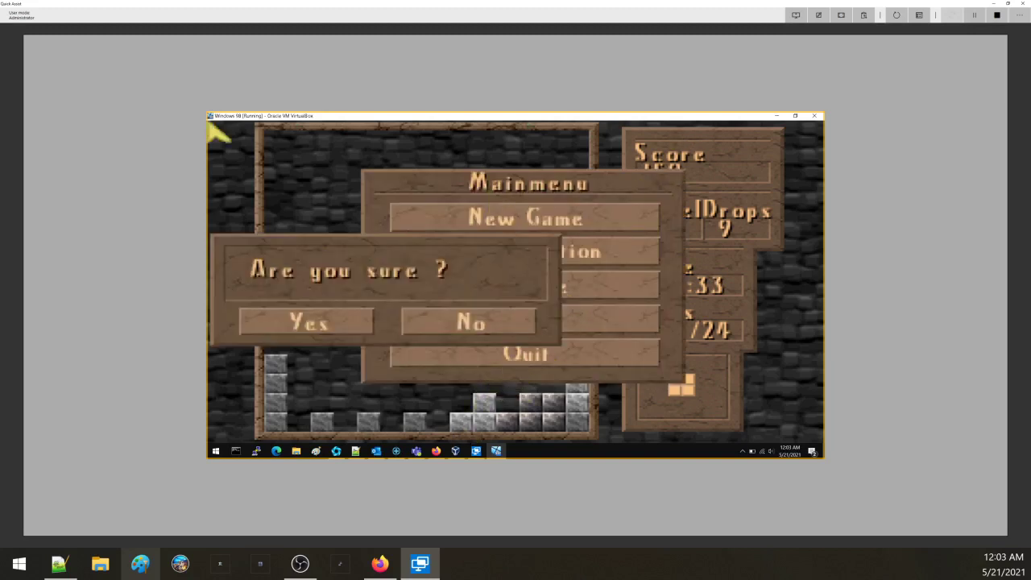
pyautogui.click(357, 322)
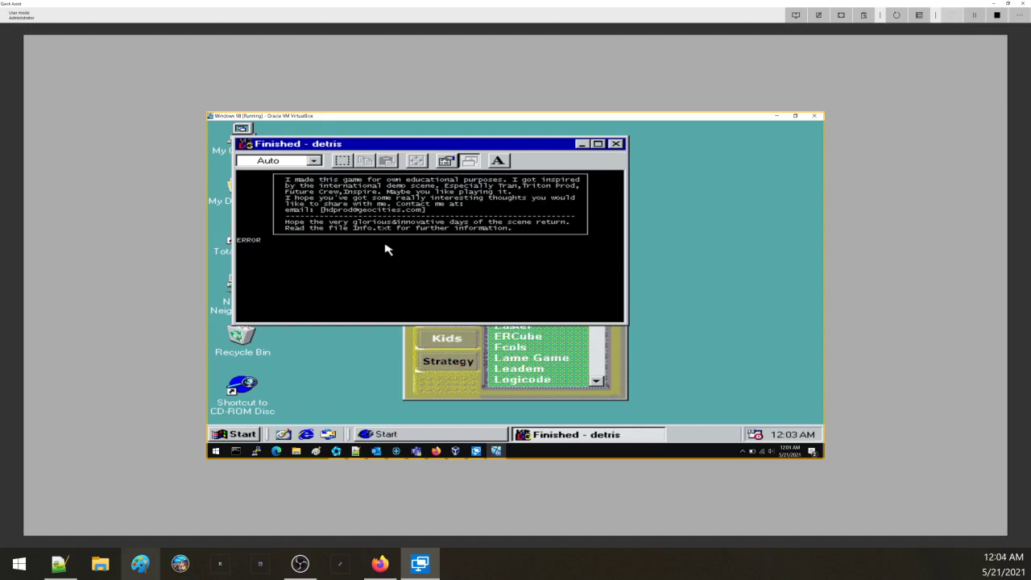
pyautogui.click(617, 144)
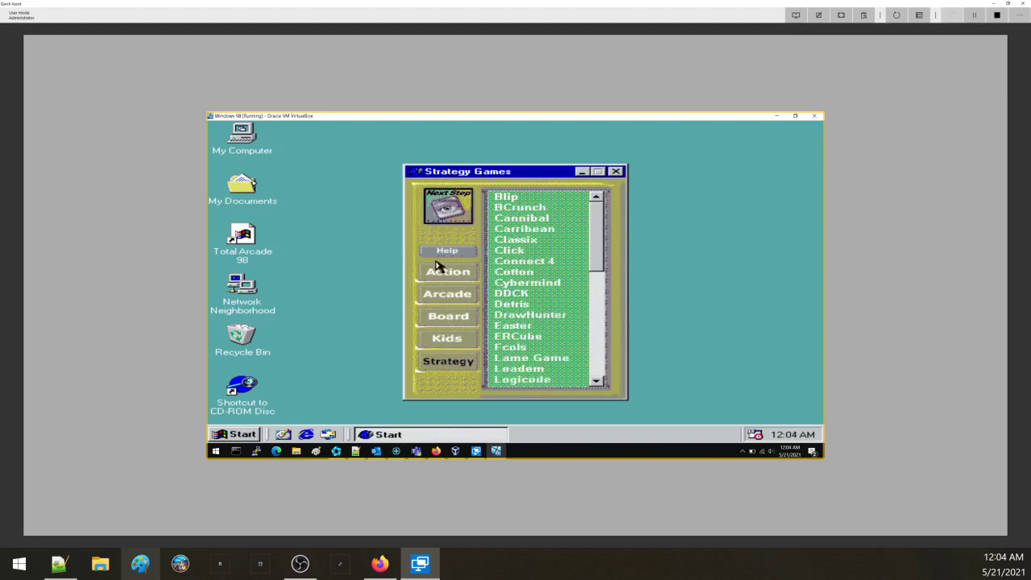
pyautogui.click(544, 315)
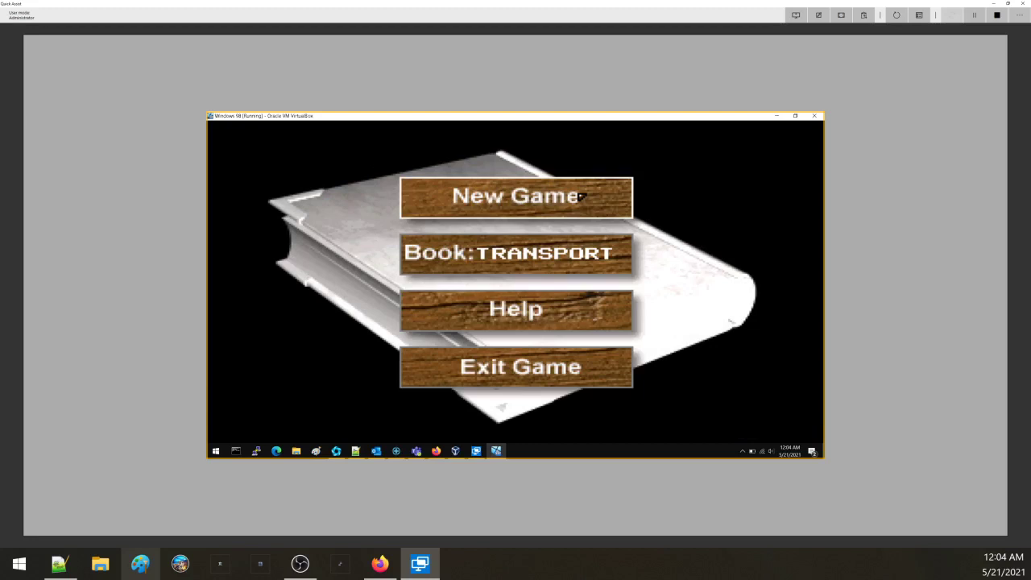
# Start a new DrawHunter Transport round from the main menu
pyautogui.click(581, 196)
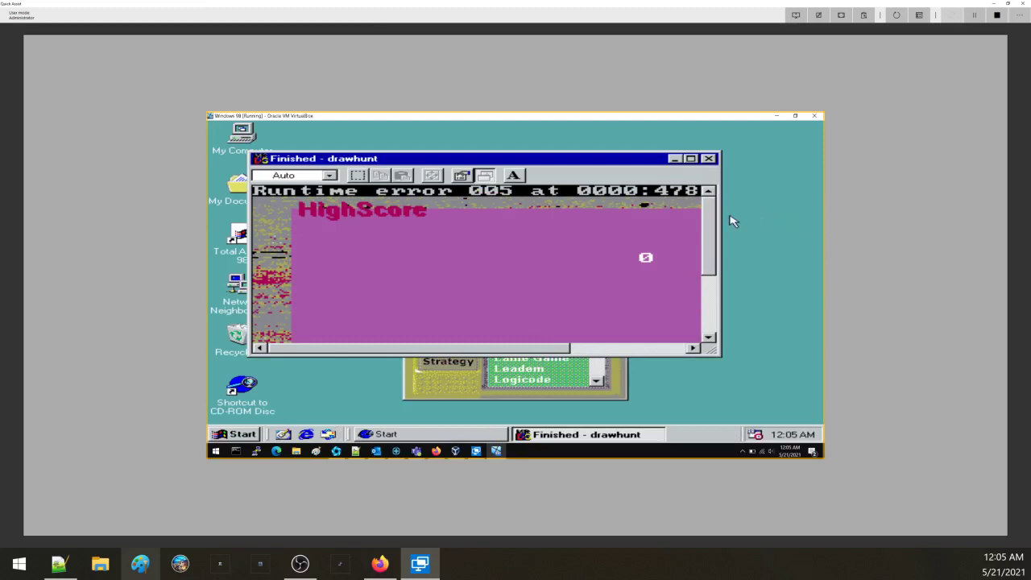
# Close the 'Finished - drawhunt' MS-DOS window
pyautogui.click(708, 158)
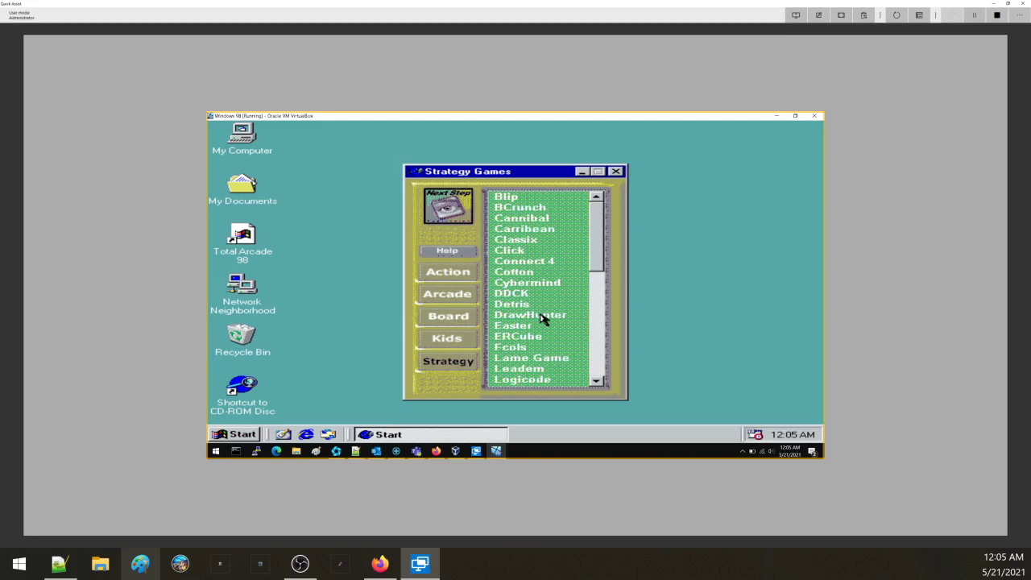
# Launch The Secret of Easter Island, dismiss the 256-colour error, and quit with Esc
pyautogui.click(512, 327)
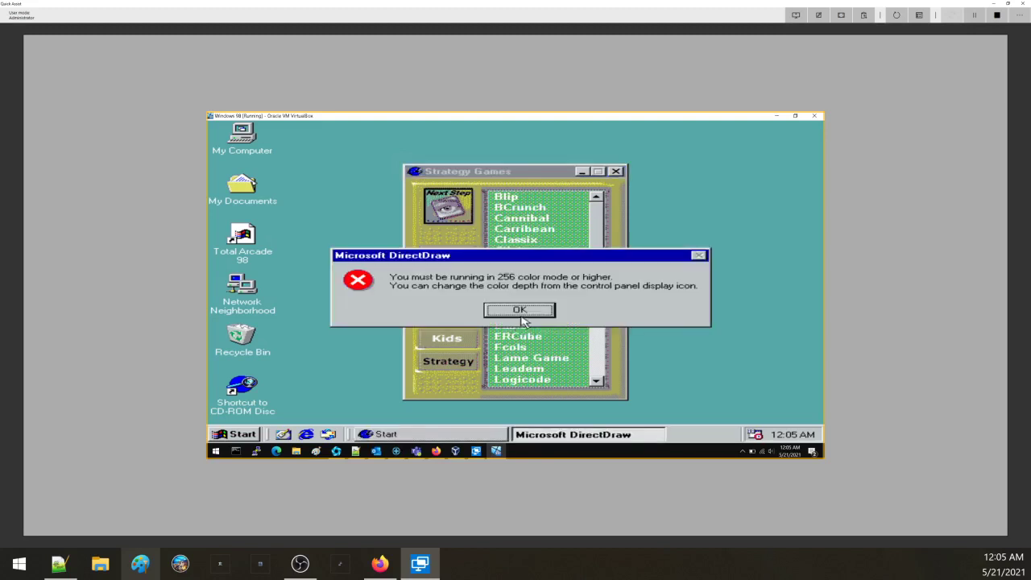
pyautogui.click(520, 310)
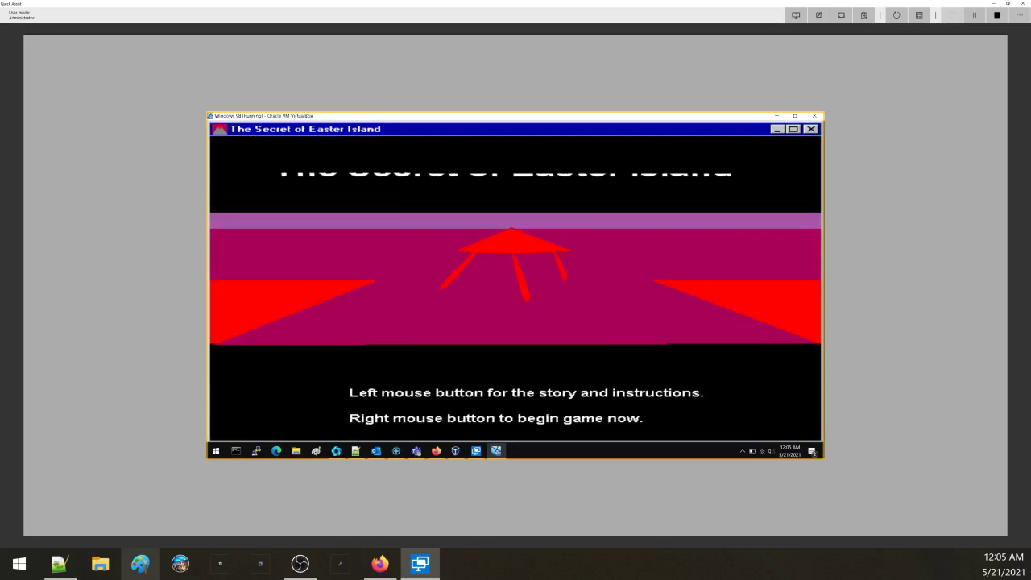
pyautogui.press('Escape')
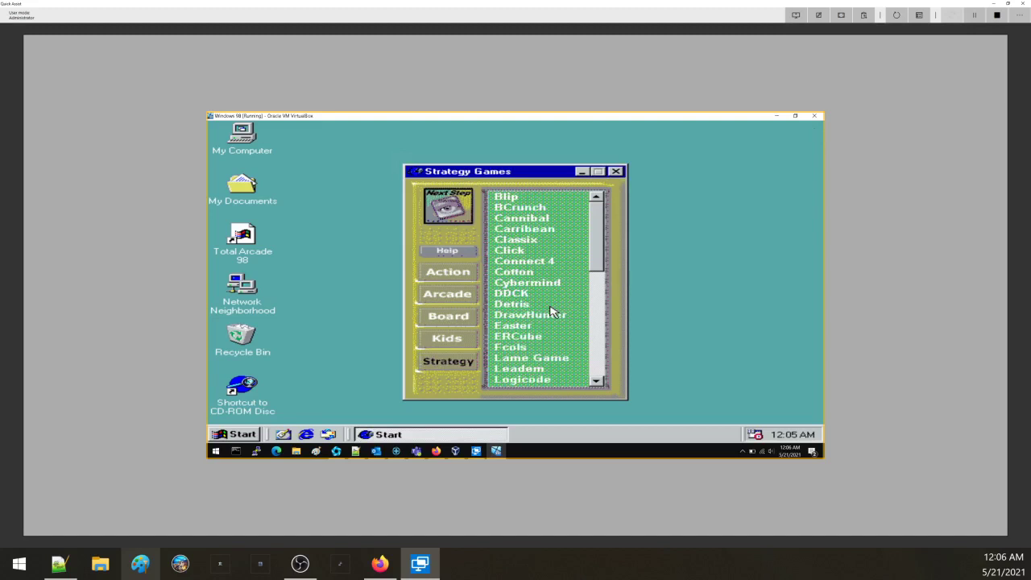
# Launch Lead'Em past the colour warning, exit, then relaunch it to its main menu
pyautogui.click(531, 373)
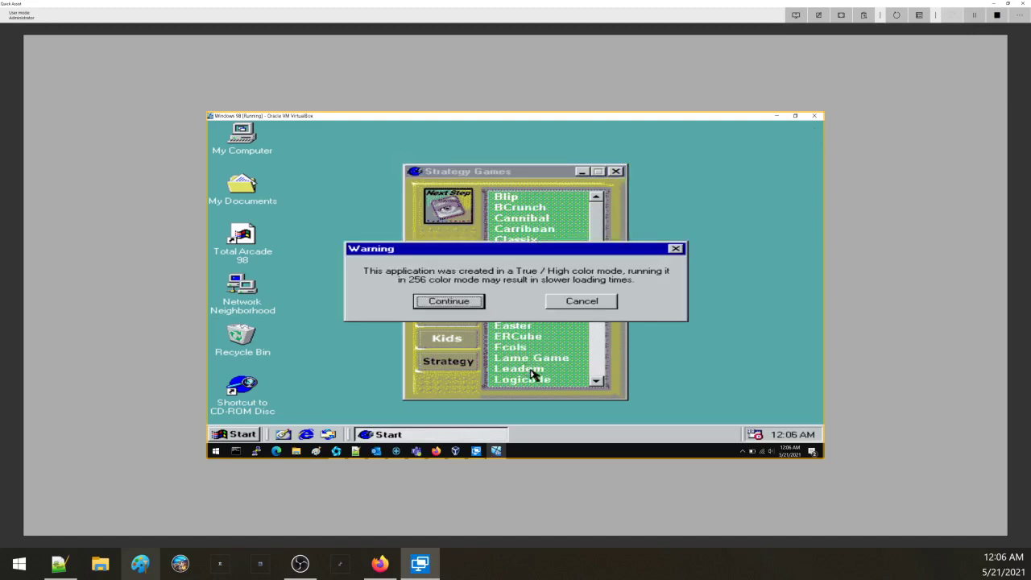
pyautogui.click(477, 301)
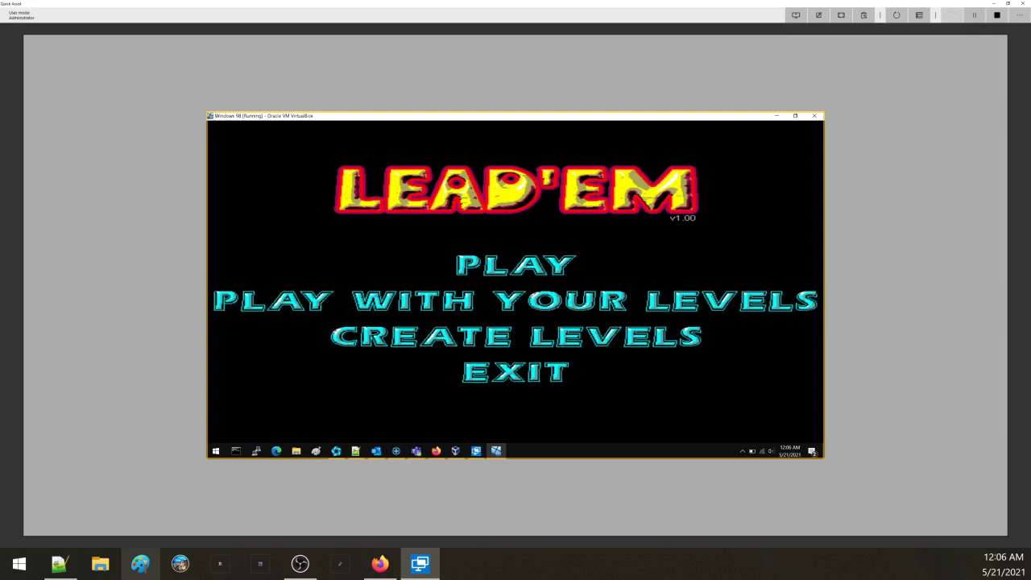
pyautogui.click(520, 378)
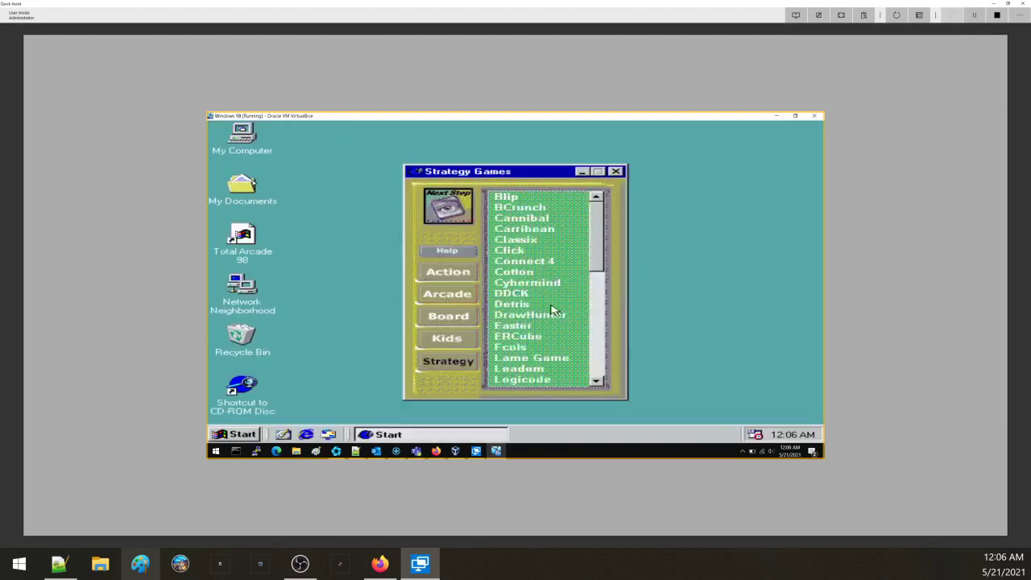
pyautogui.doubleClick(505, 371)
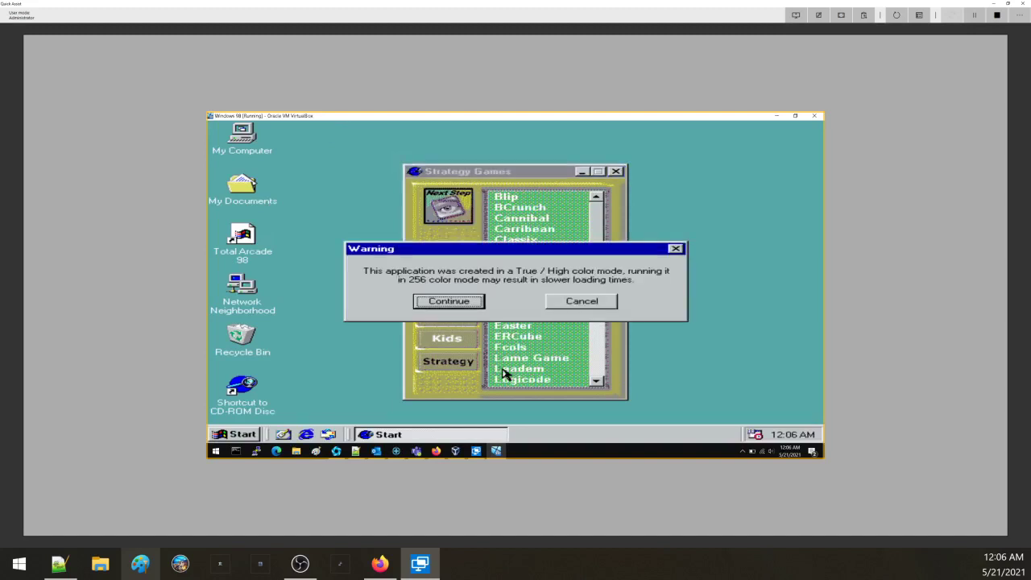
pyautogui.click(456, 304)
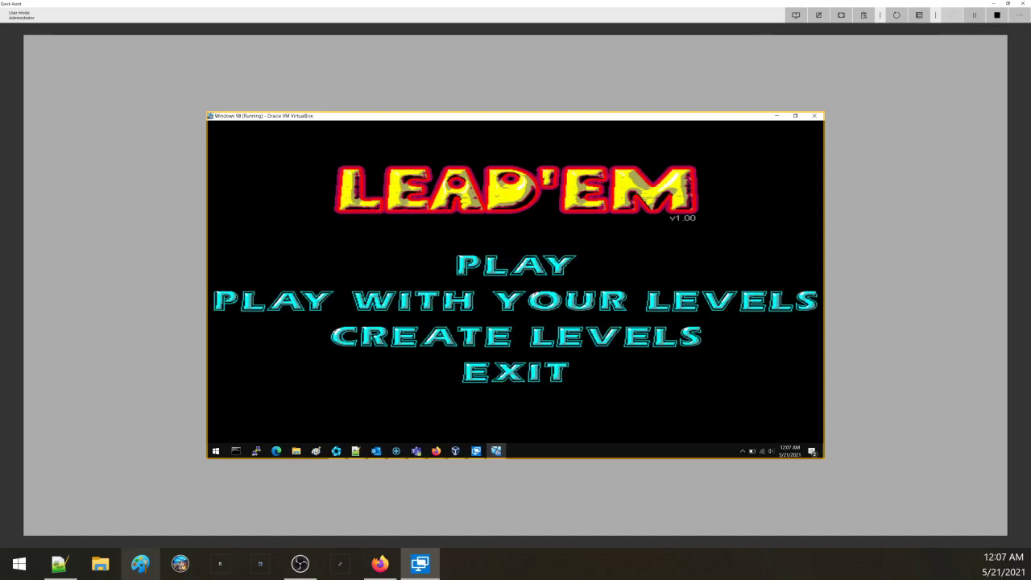
# Play a Lead'Em round, bring its menu back, and exit to the Strategy list
pyautogui.click(543, 259)
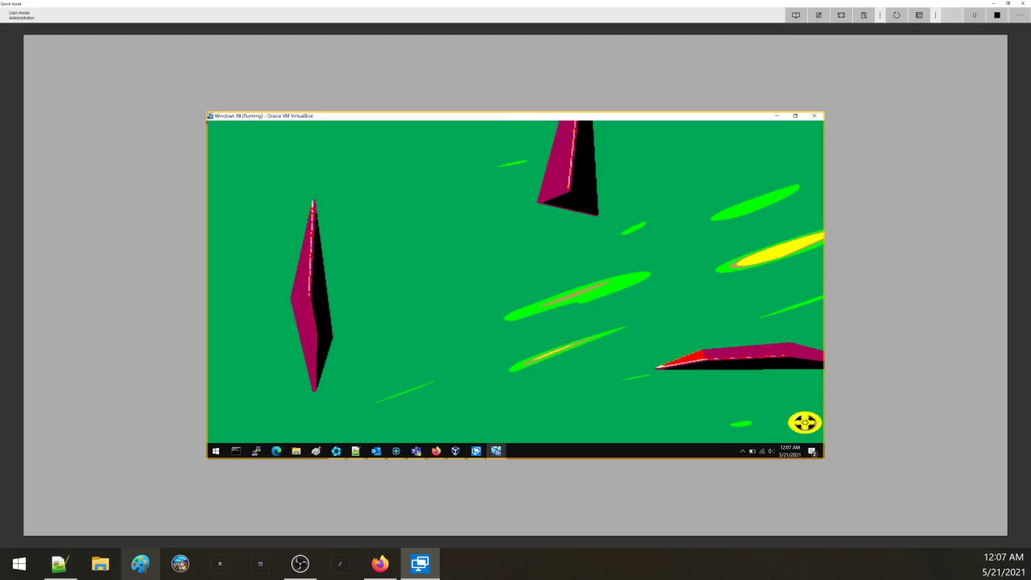
pyautogui.click(518, 287)
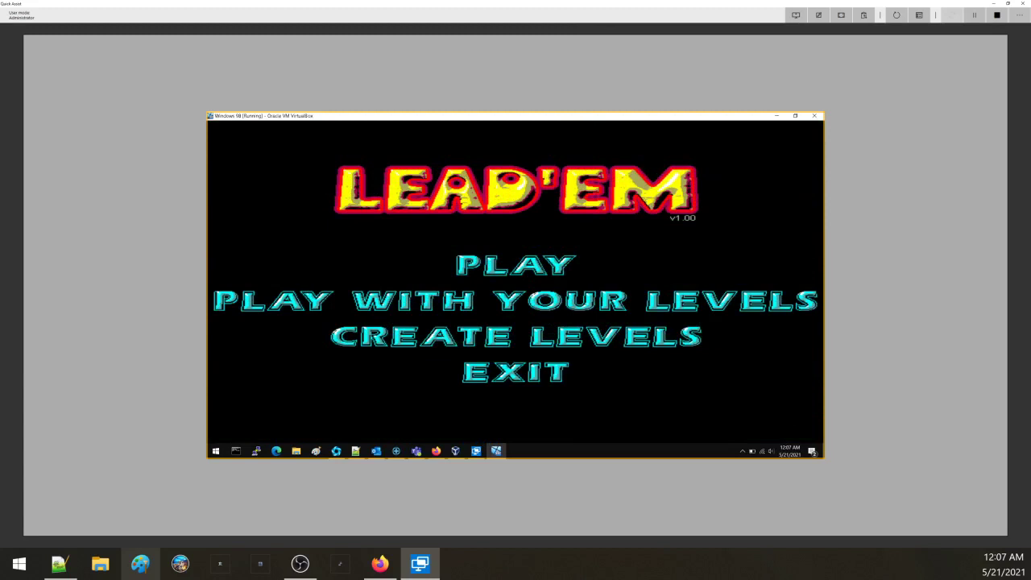
pyautogui.click(531, 370)
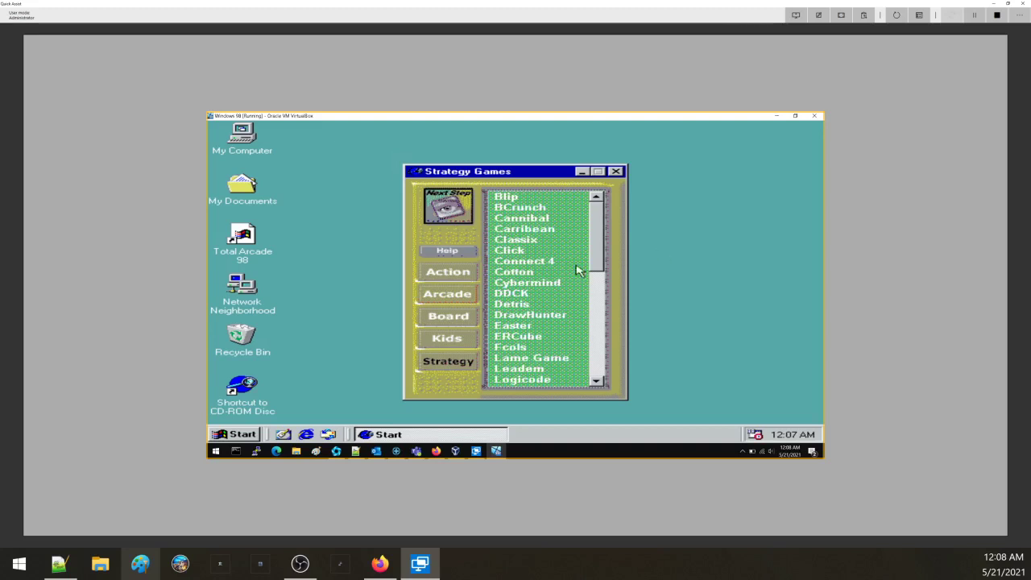
pyautogui.moveTo(594, 269); pyautogui.dragTo(596, 317)
pyautogui.moveTo(596, 236); pyautogui.dragTo(592, 344)
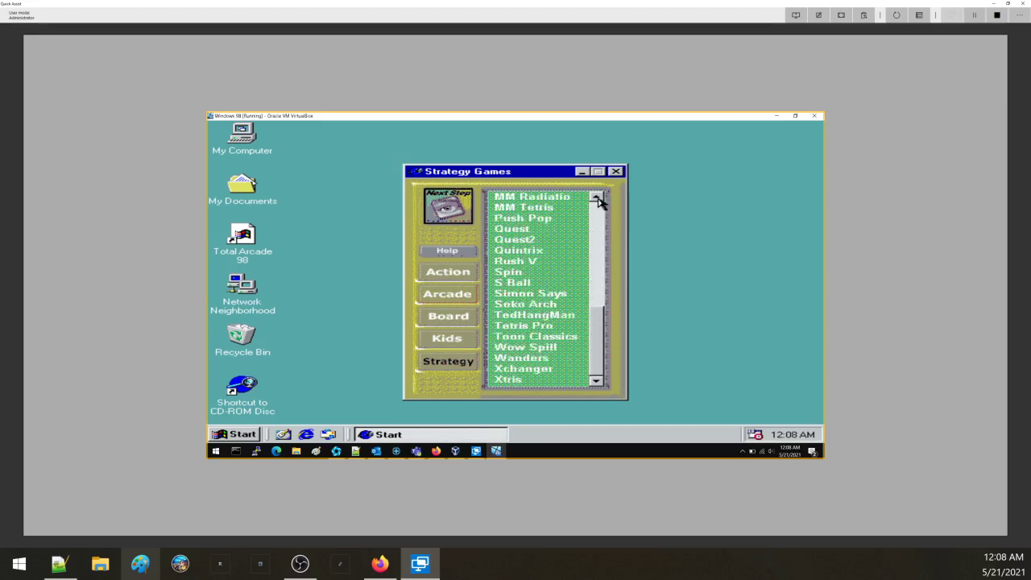
pyautogui.moveTo(600, 202); pyautogui.dragTo(574, 222)
pyautogui.scroll(3, 540, 288)
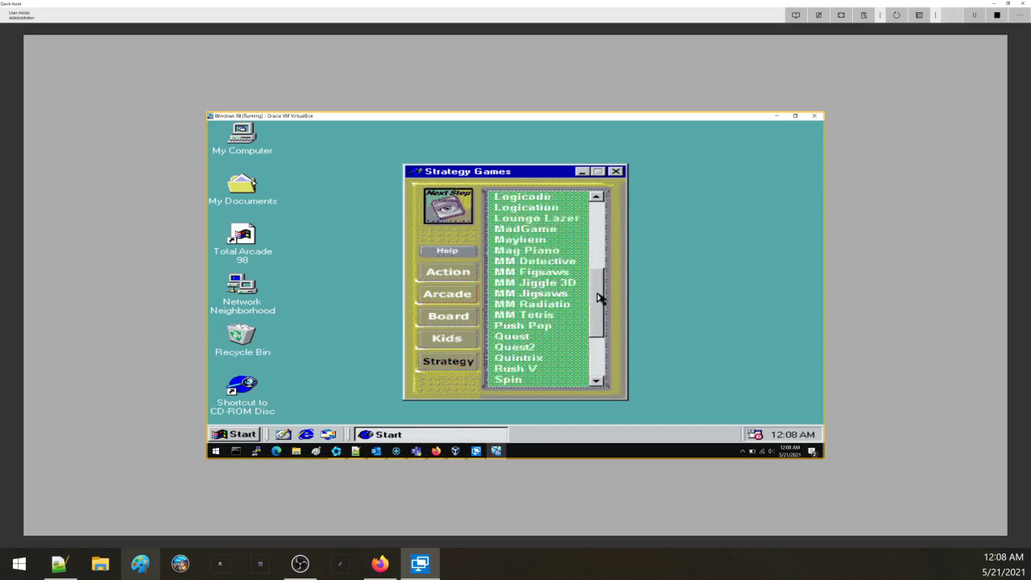
# Launch Lazer Lounge from the list and dismiss the 256-colour mode error
pyautogui.click(568, 223)
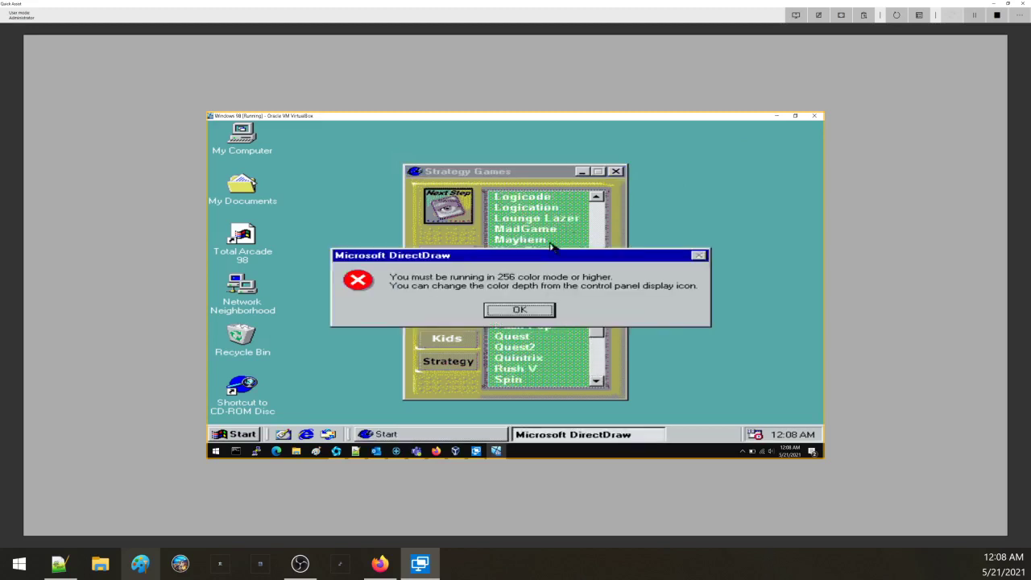
pyautogui.click(519, 311)
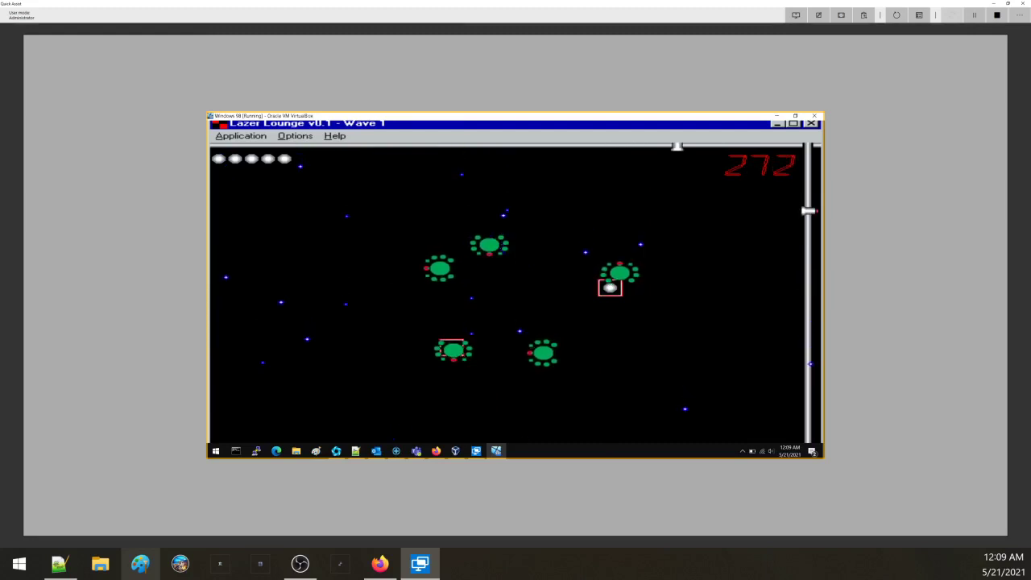
# Open and dismiss the Windows 98 Start menu, then return focus to Lazer Lounge
pyautogui.press('super')
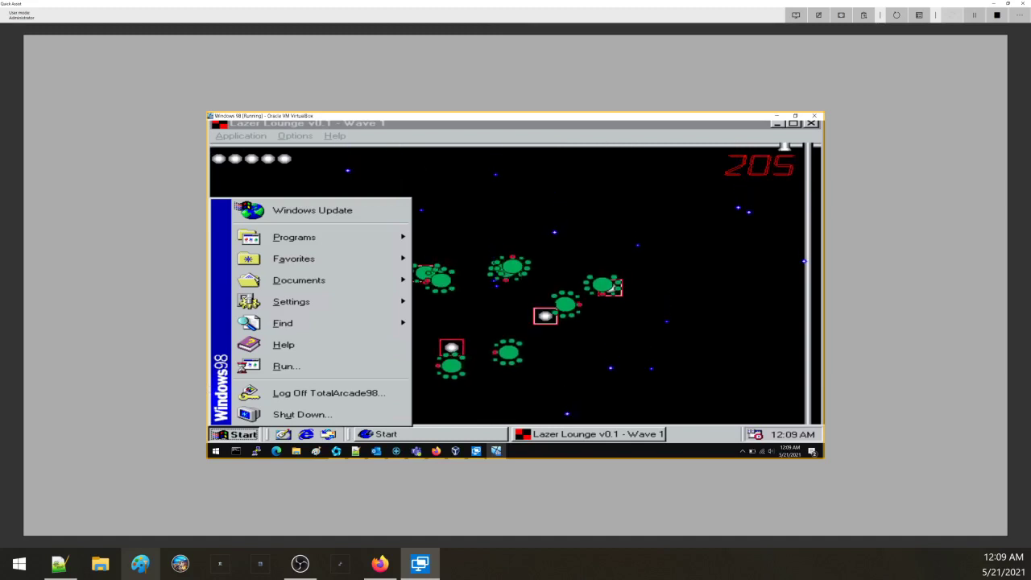
pyautogui.press('Escape')
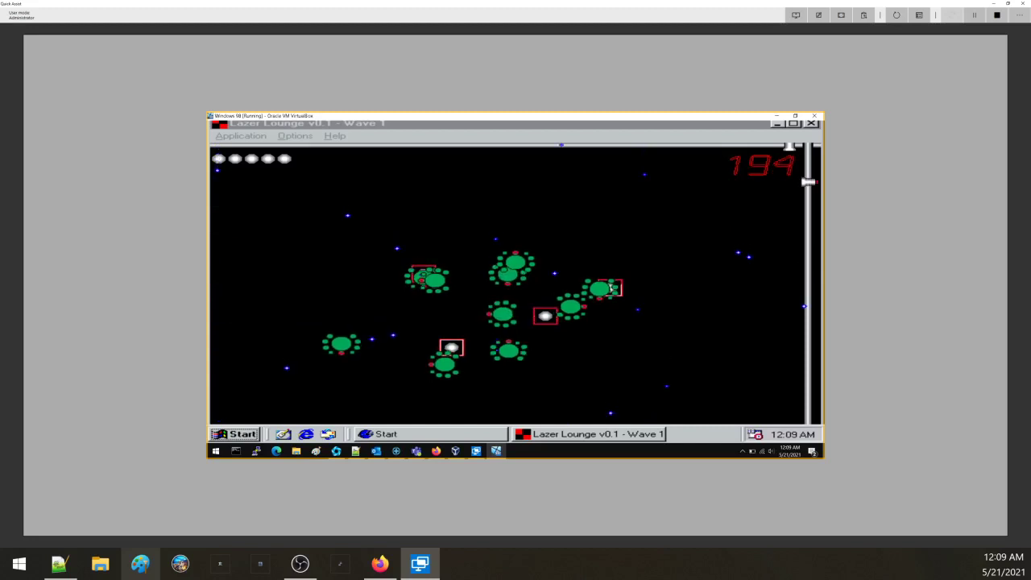
pyautogui.hotkey('ctrl', 'Escape')
pyautogui.press('Down')
pyautogui.press('Down')
pyautogui.press('Down')
pyautogui.press('Down')
pyautogui.press('Down')
pyautogui.press('Down')
pyautogui.press('Down')
pyautogui.press('Down')
pyautogui.press('Down')
pyautogui.press('Down')
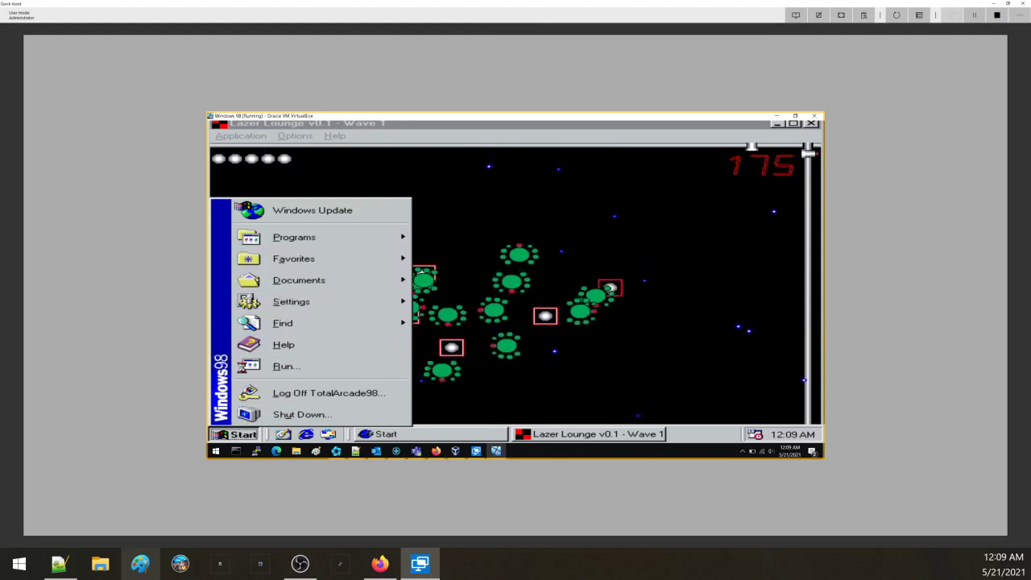
pyautogui.click(416, 306)
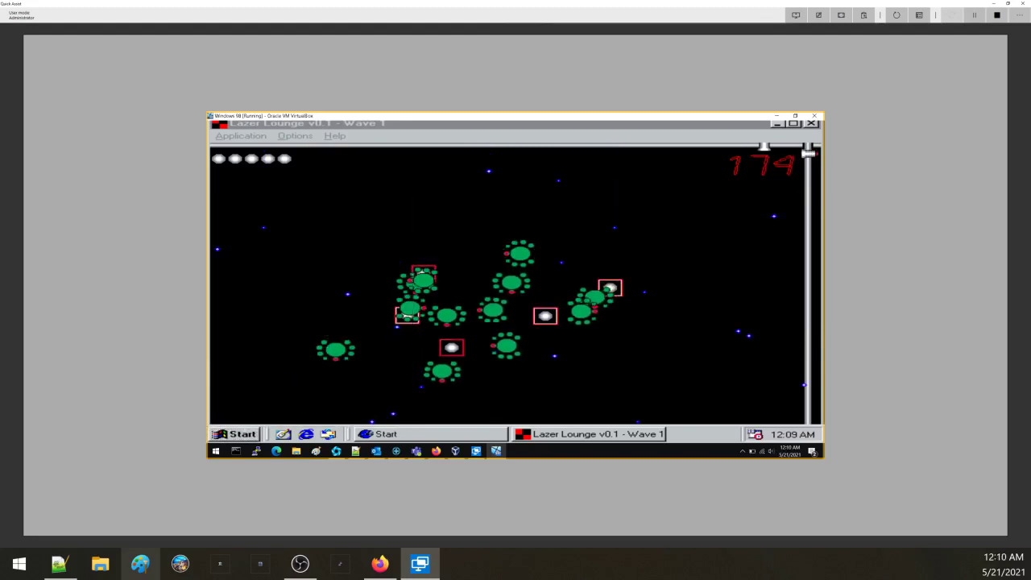
pyautogui.click(596, 433)
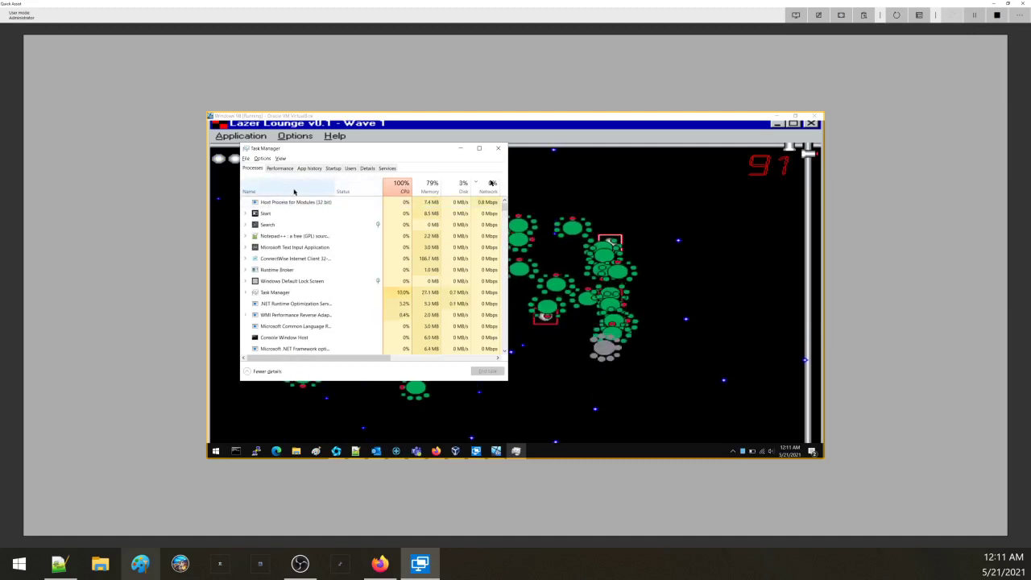
# Sort Task Manager by name, end the VirtualBox Virtual Machine process, and bring VirtualBox Manager forward
pyautogui.click(293, 191)
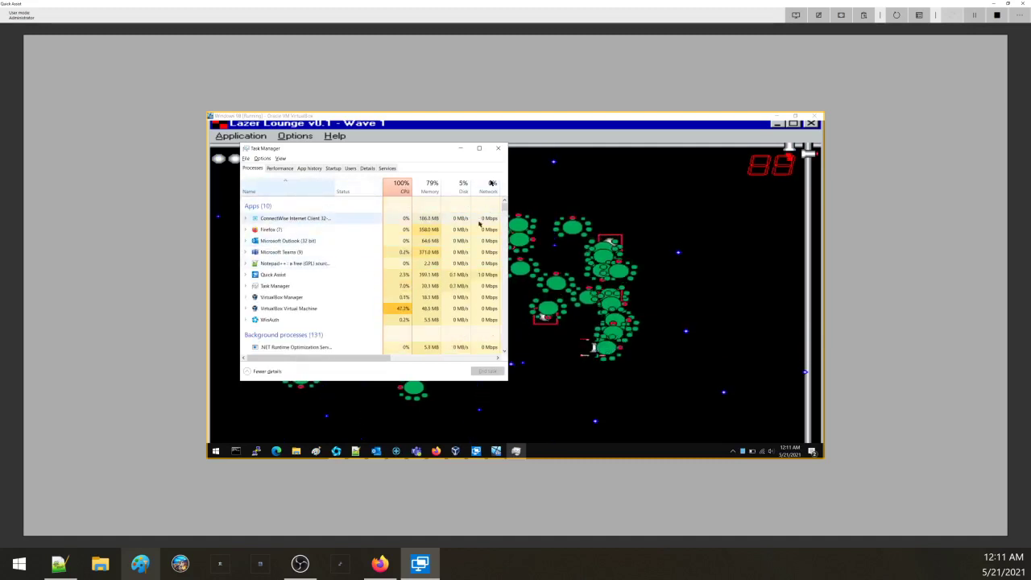
pyautogui.rightClick(311, 308)
pyautogui.click(326, 325)
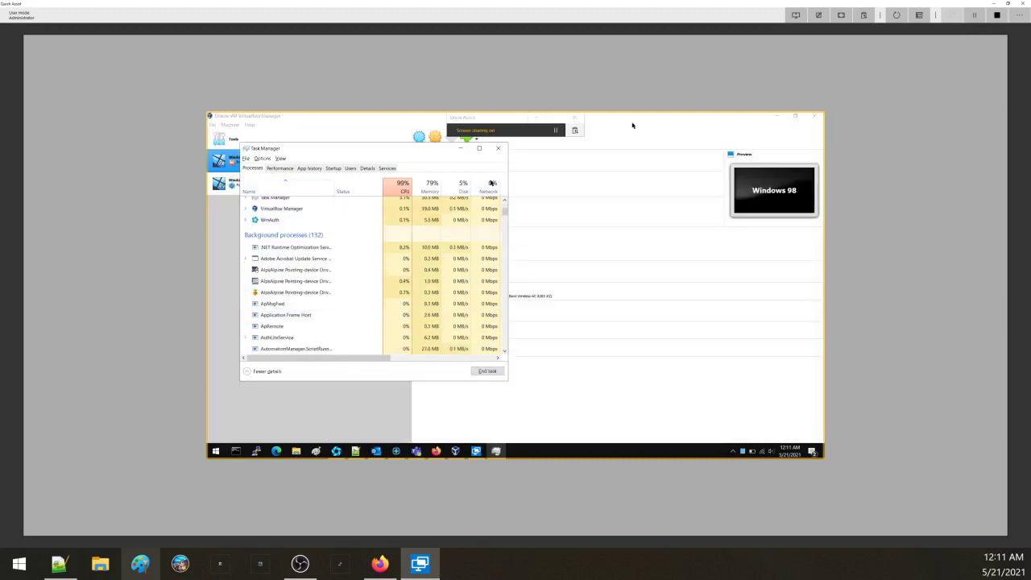
pyautogui.click(632, 126)
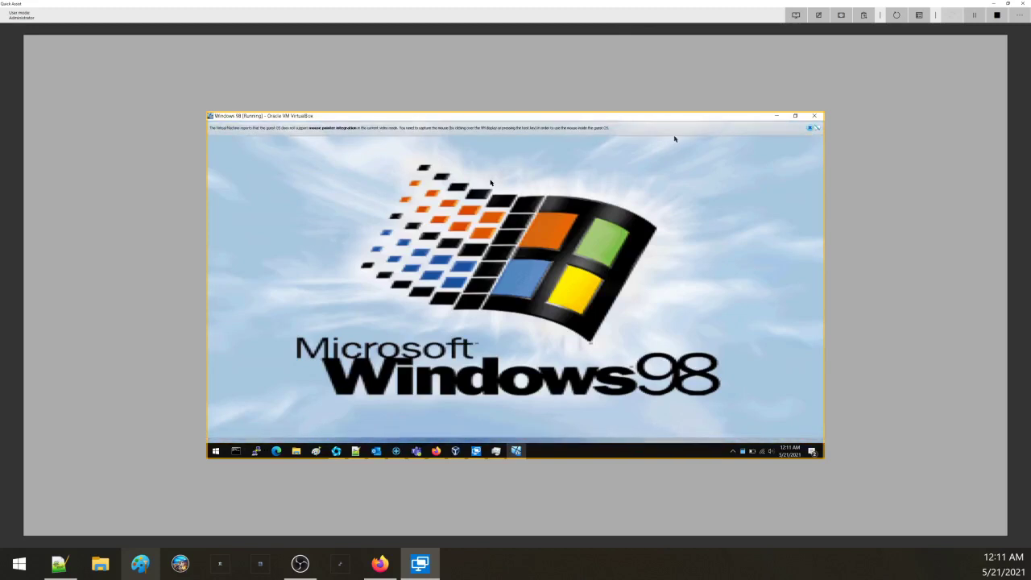
# Dismiss the VirtualBox notification, submit the network login, and relaunch Total Arcade 2000 from the CD
pyautogui.click(811, 128)
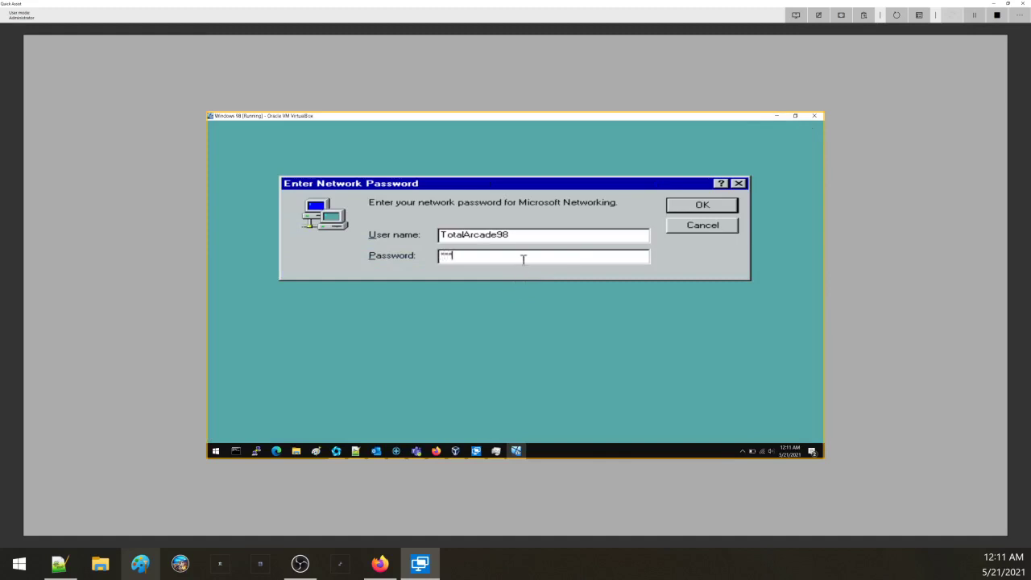
pyautogui.press('Return')
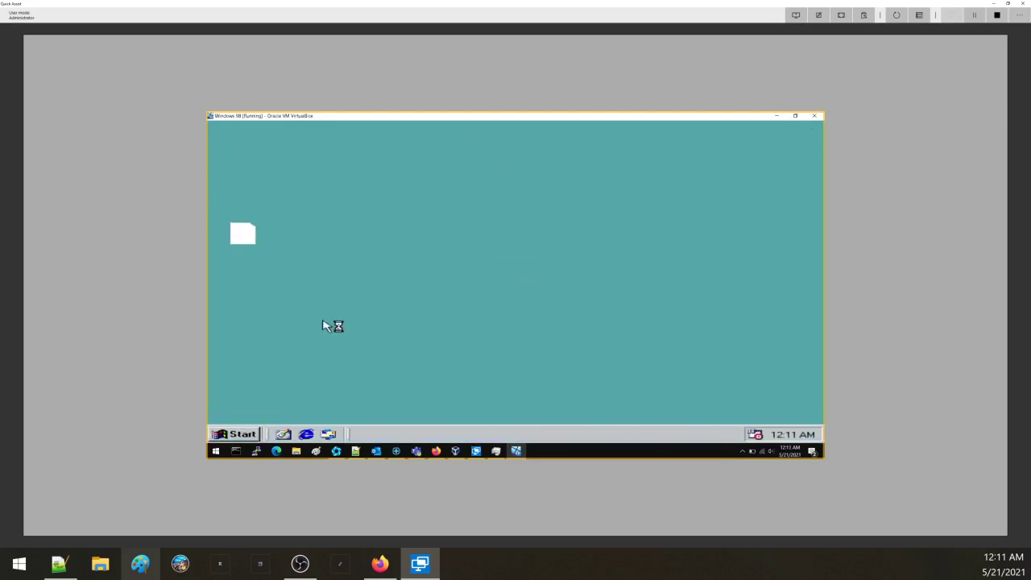
pyautogui.click(244, 389)
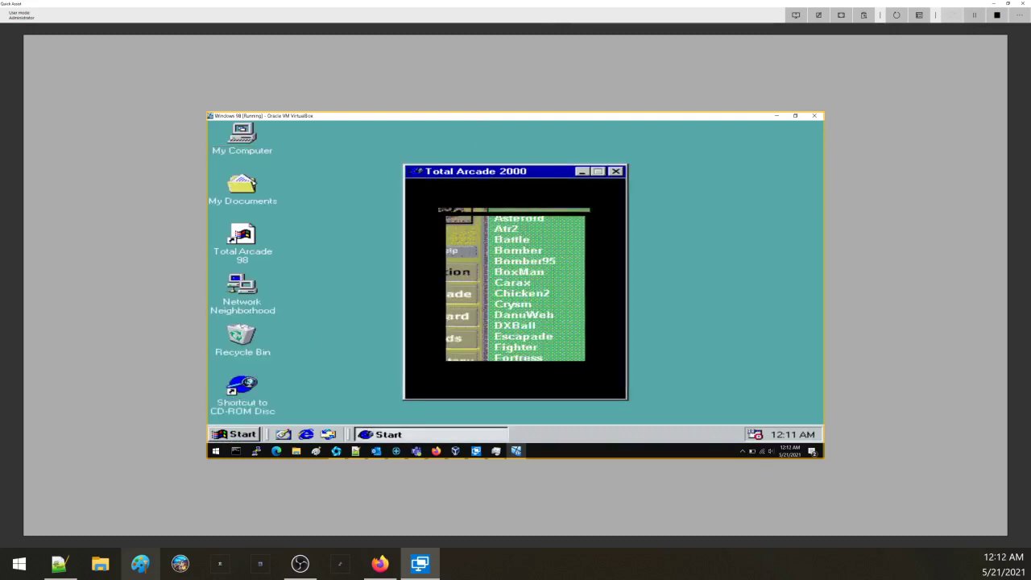
# Launch MadGame from the Strategy list past the colour-mode warning, then exit it and the piano screen
pyautogui.click(466, 367)
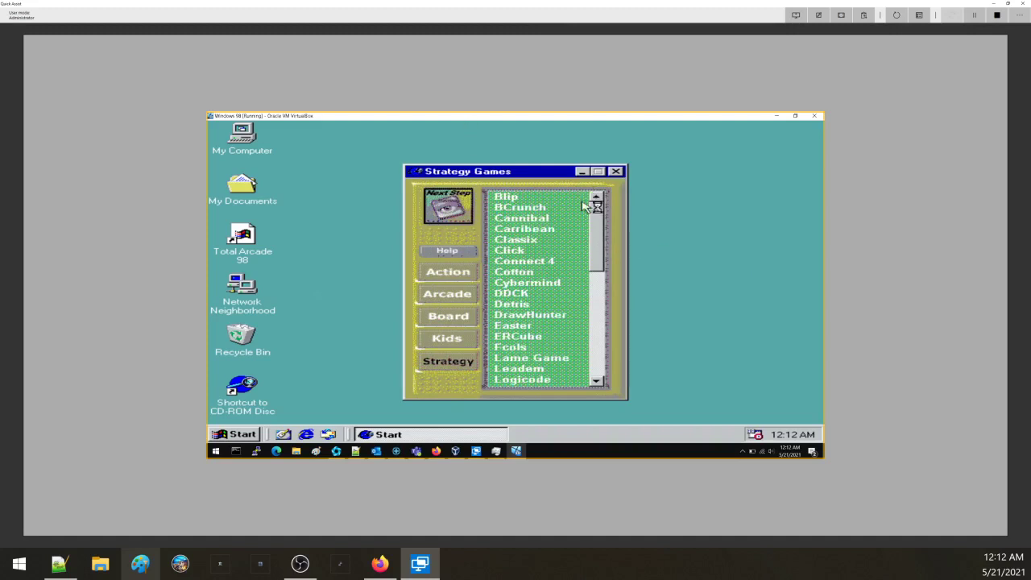
pyautogui.moveTo(604, 230); pyautogui.dragTo(588, 292)
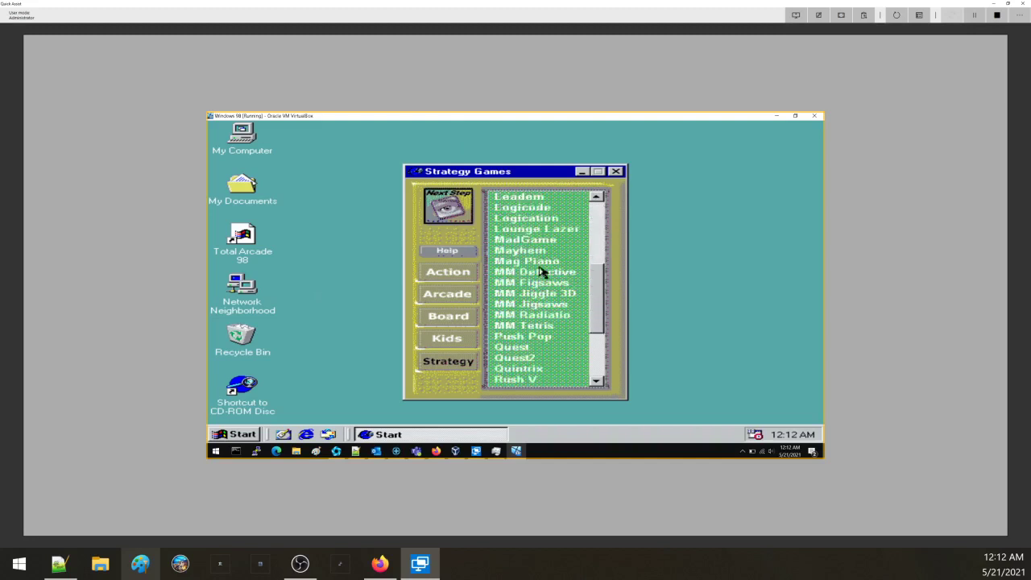
pyautogui.click(525, 240)
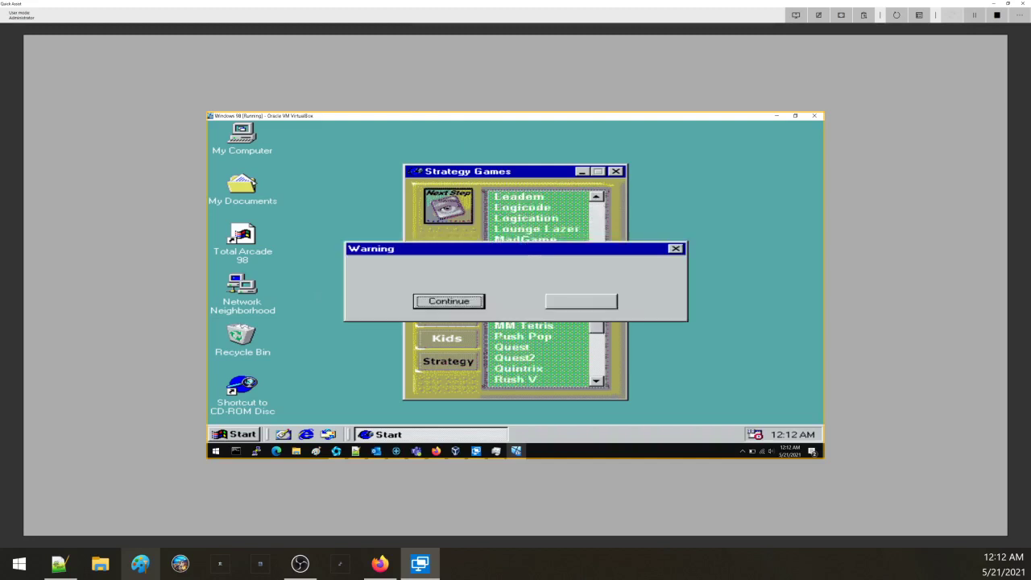
pyautogui.click(438, 304)
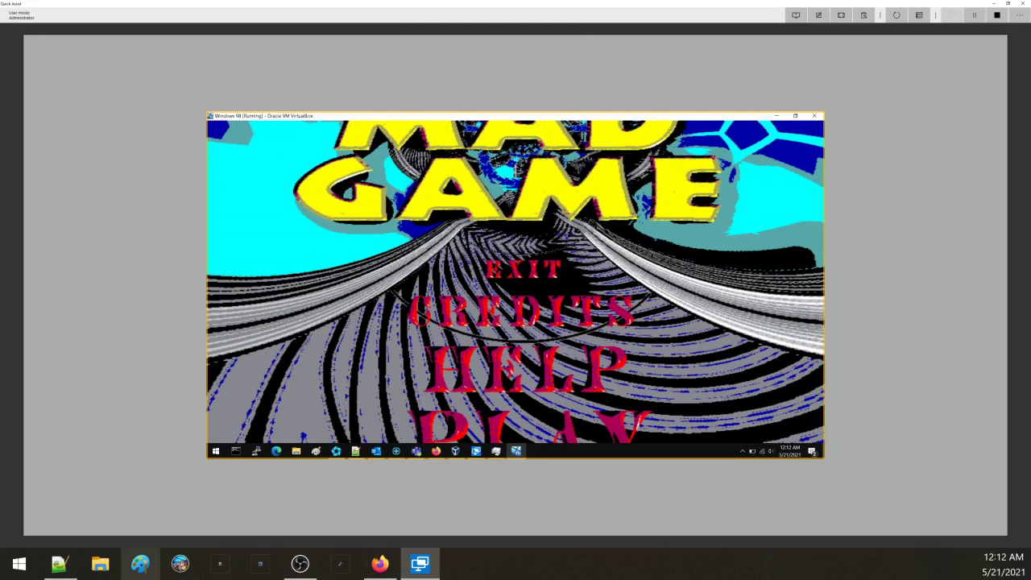
pyautogui.click(519, 268)
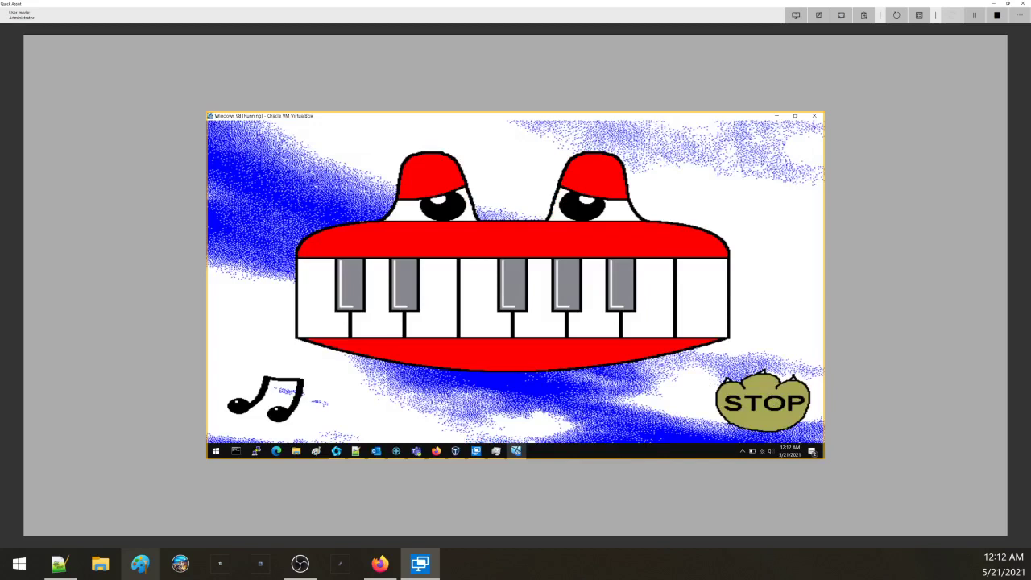
pyautogui.click(318, 400)
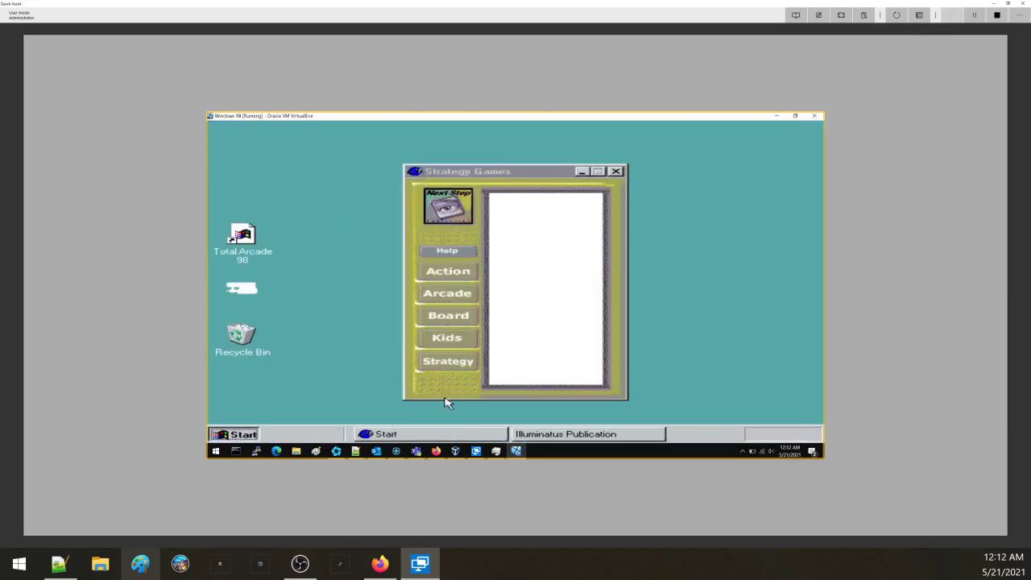
# Launch Mayhem, dismiss the DirectDraw colour-depth error, and choose Application > New
pyautogui.press('super')
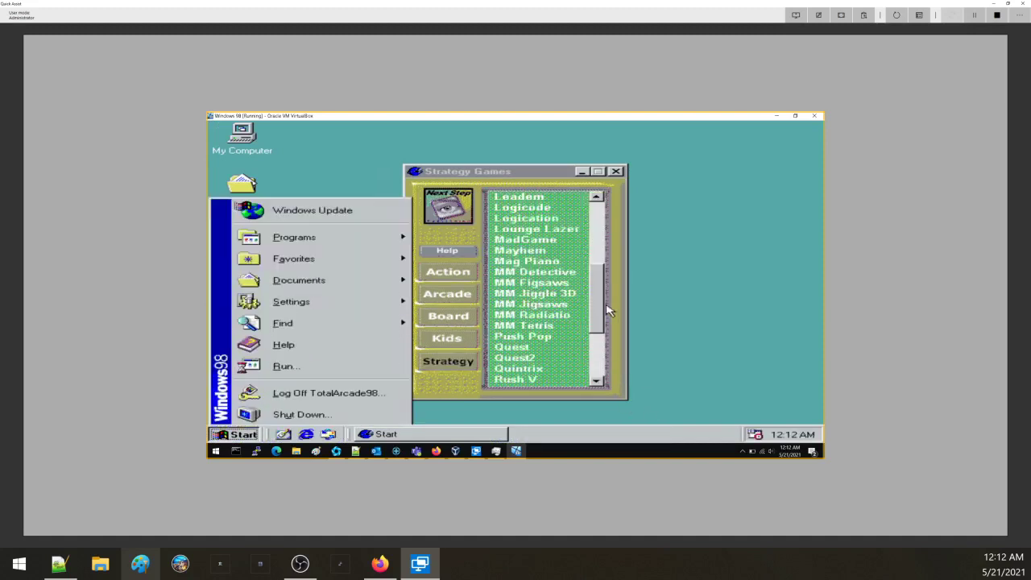
pyautogui.click(604, 320)
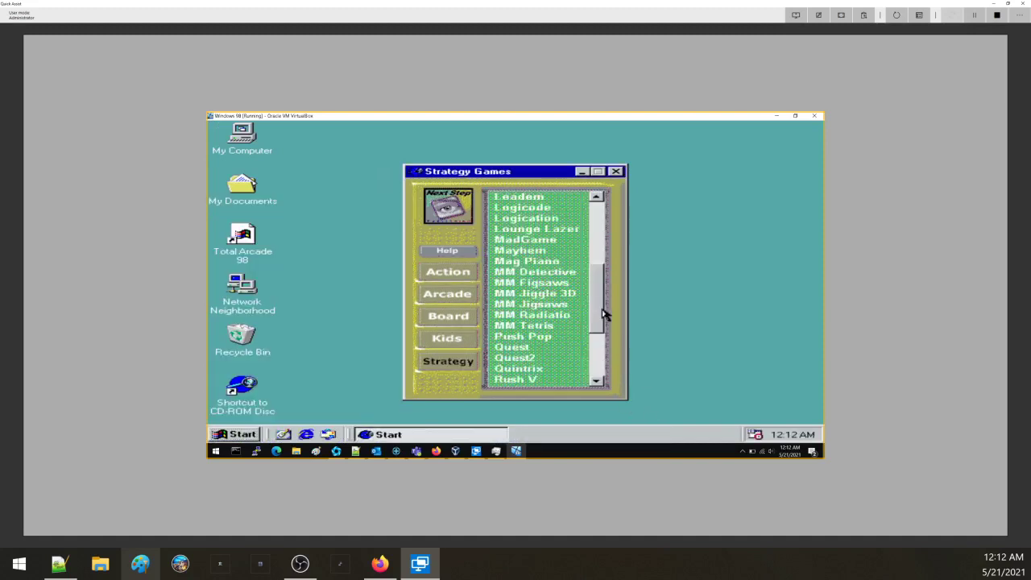
pyautogui.click(499, 254)
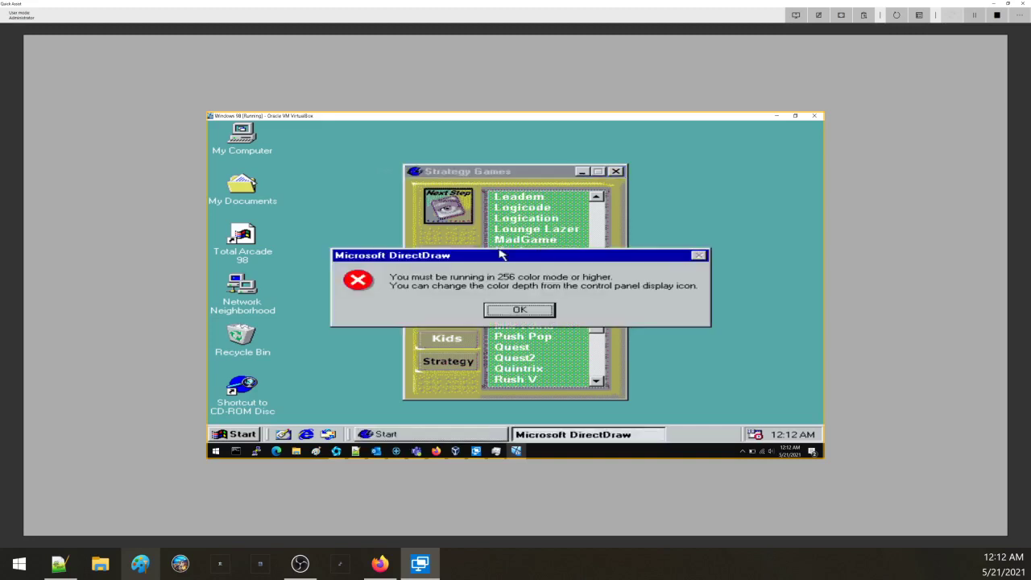
pyautogui.click(514, 309)
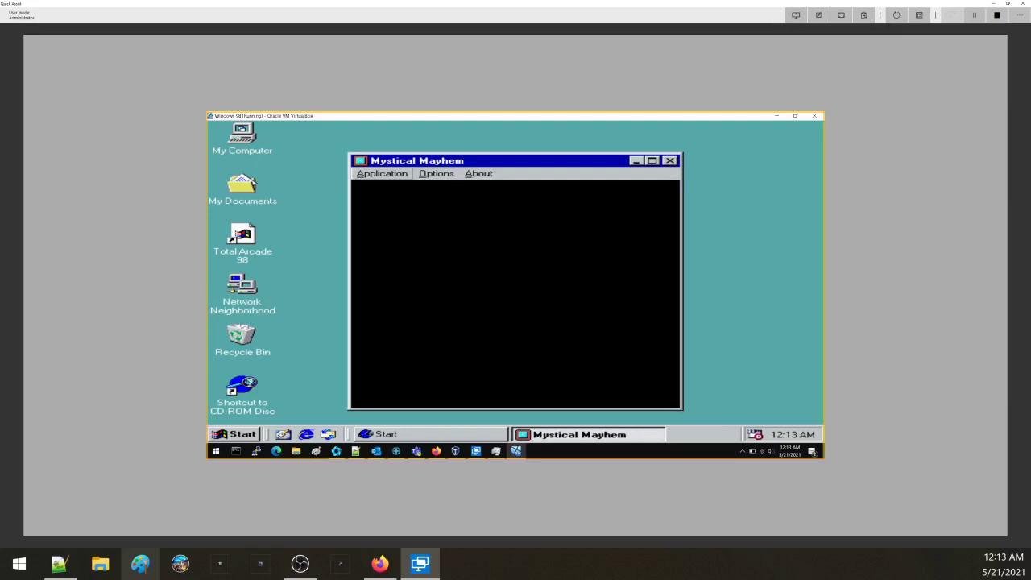
pyautogui.click(371, 177)
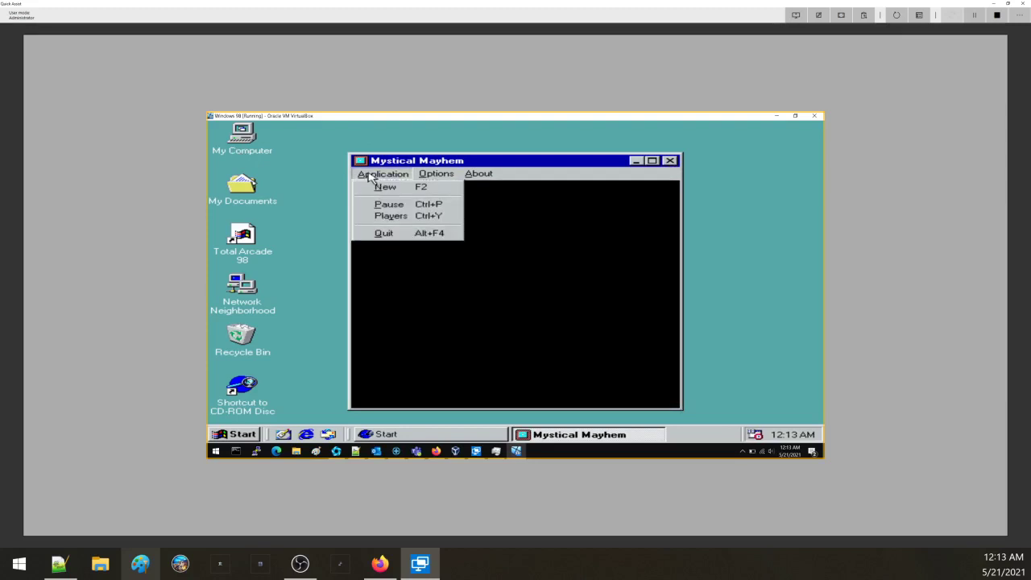
pyautogui.click(372, 190)
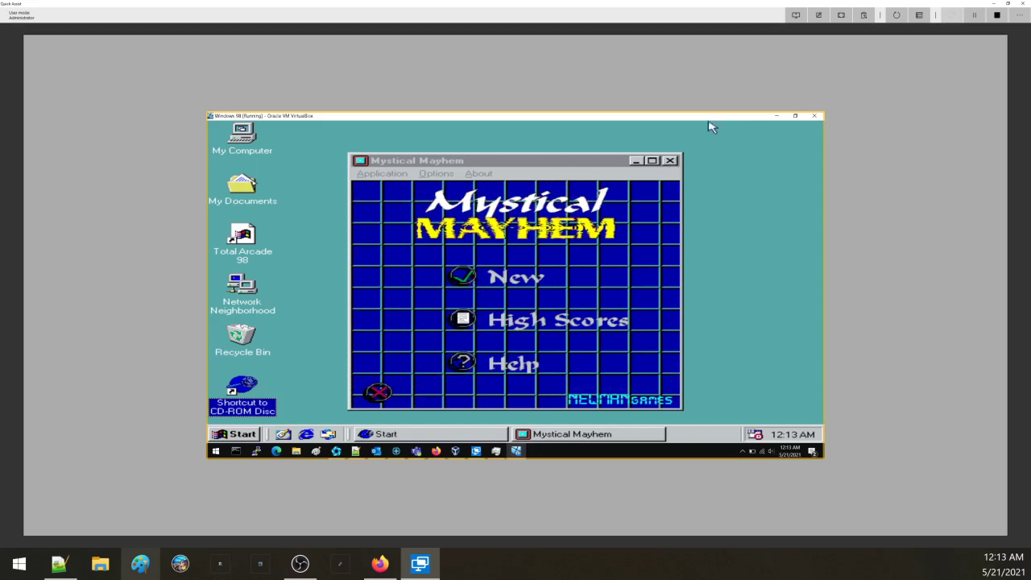
# Bring Mystical Mayhem's window forward and pick New on its title menu
pyautogui.click(507, 279)
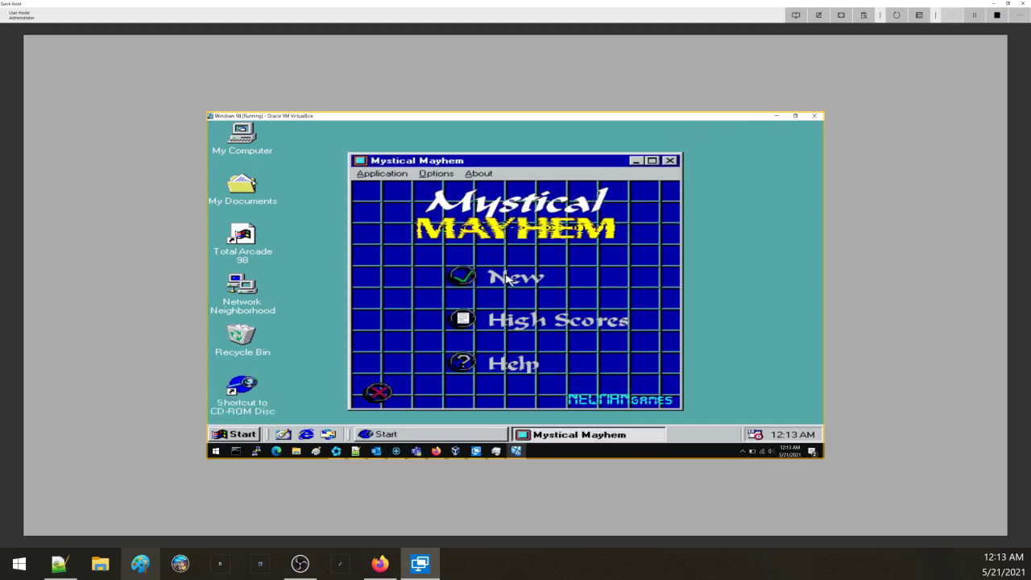
pyautogui.click(467, 278)
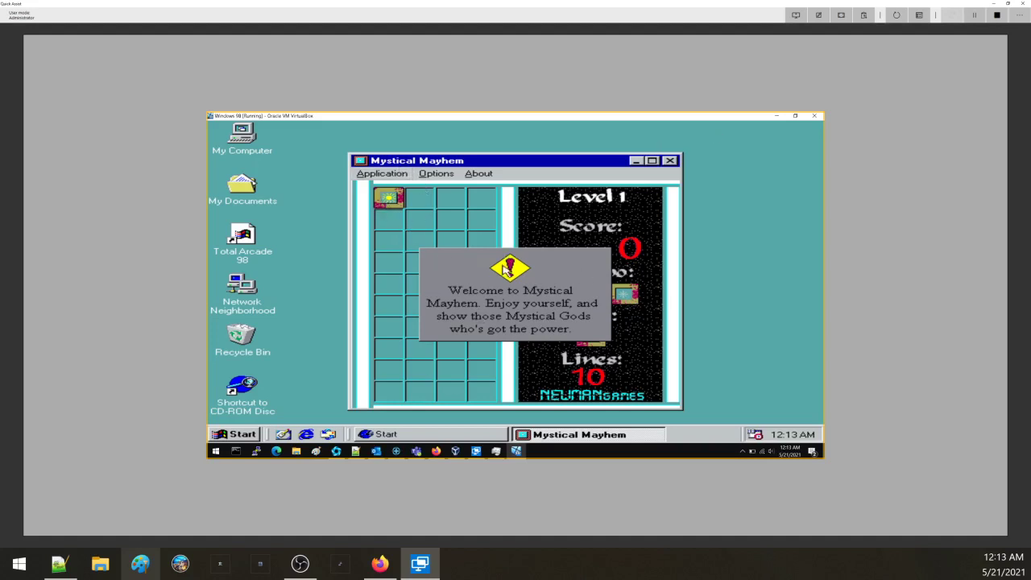
# Dismiss the welcome message, steer falling pieces left and right, then close Mystical Mayhem
pyautogui.click(495, 306)
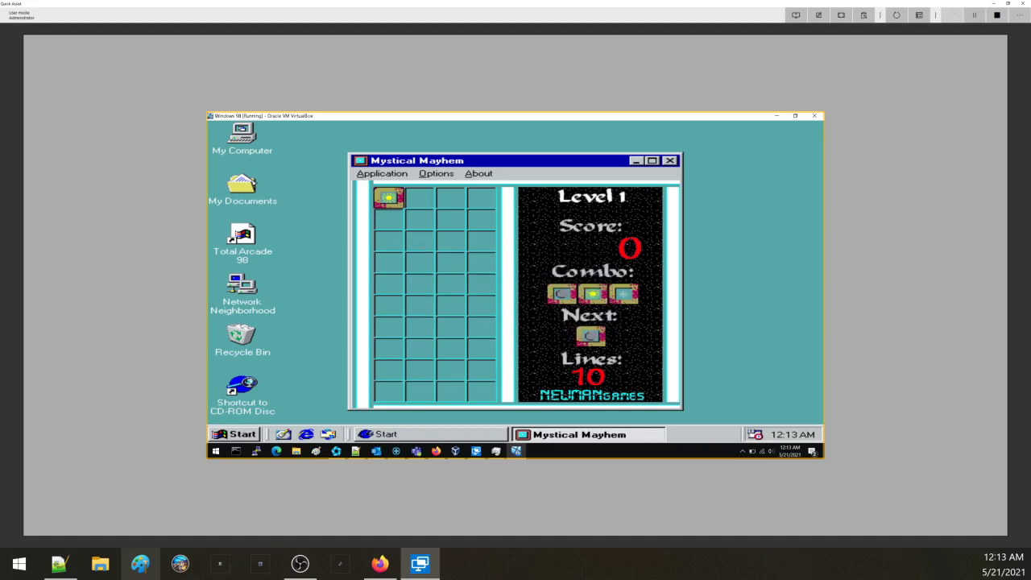
pyautogui.press('Right')
pyautogui.press('Left')
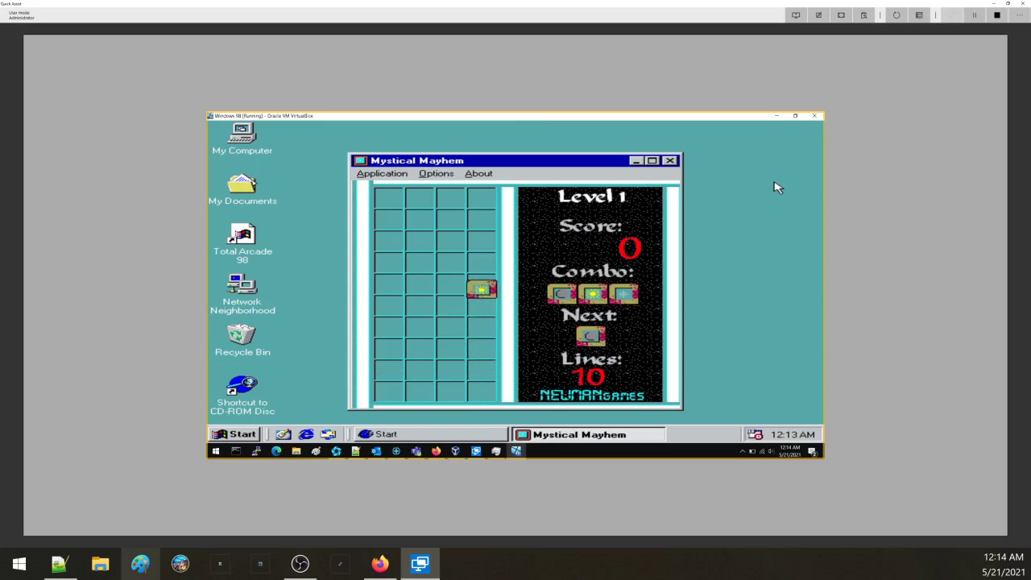
pyautogui.press('Left')
pyautogui.press('Left')
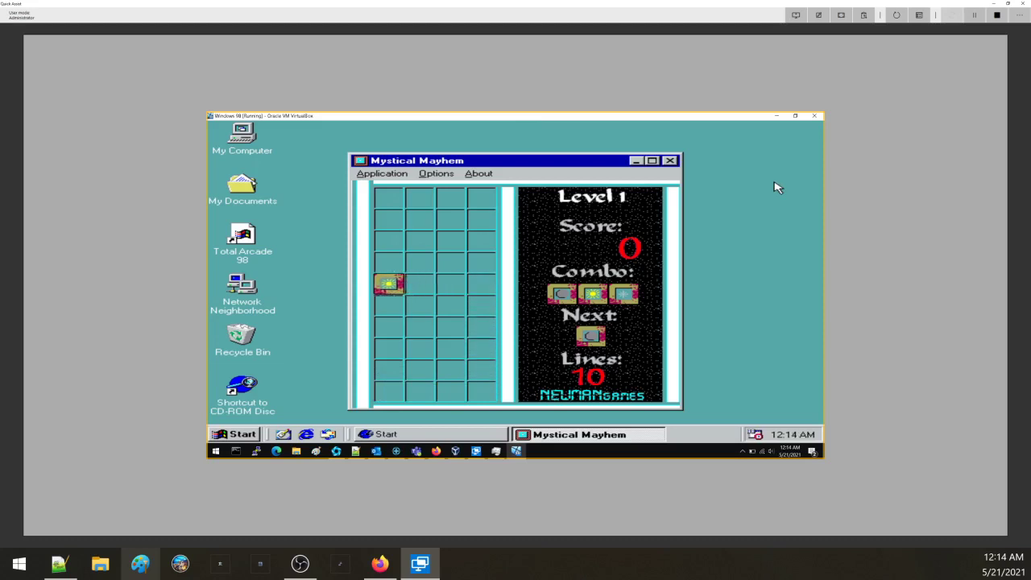
pyautogui.press('Right')
pyautogui.press('Right')
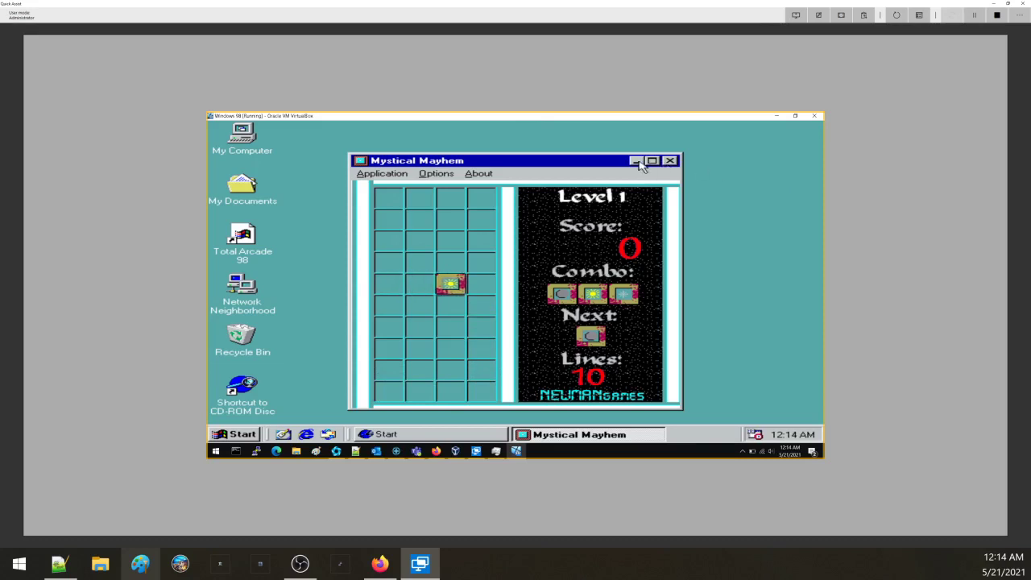
pyautogui.click(675, 162)
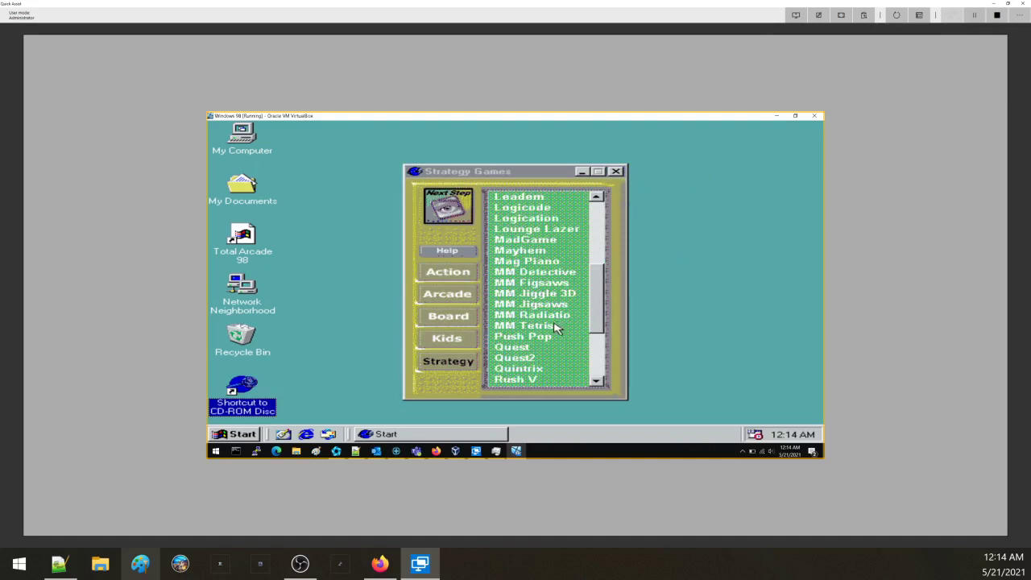
pyautogui.moveTo(592, 323); pyautogui.dragTo(620, 332)
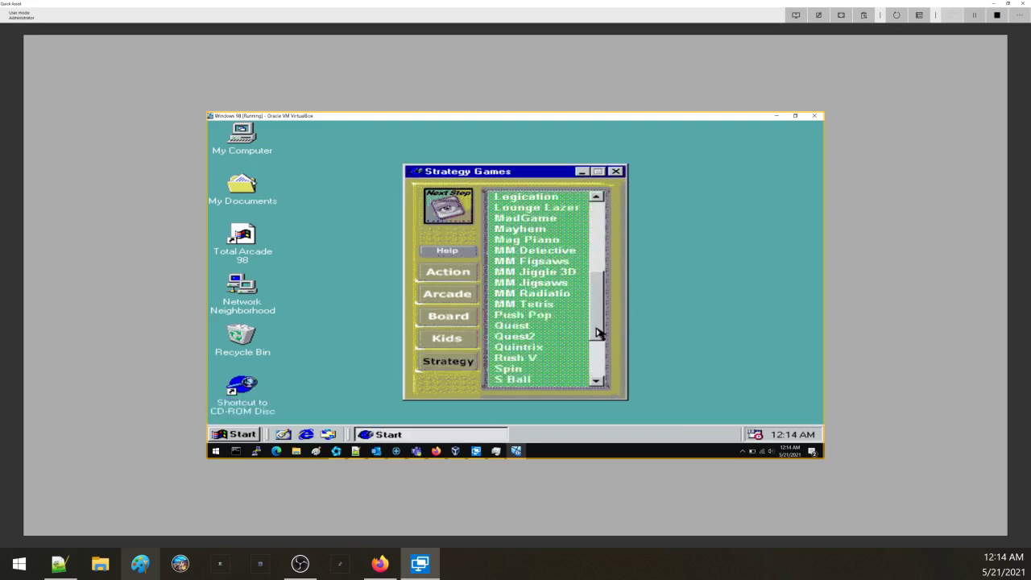
pyautogui.moveTo(596, 306); pyautogui.dragTo(594, 391)
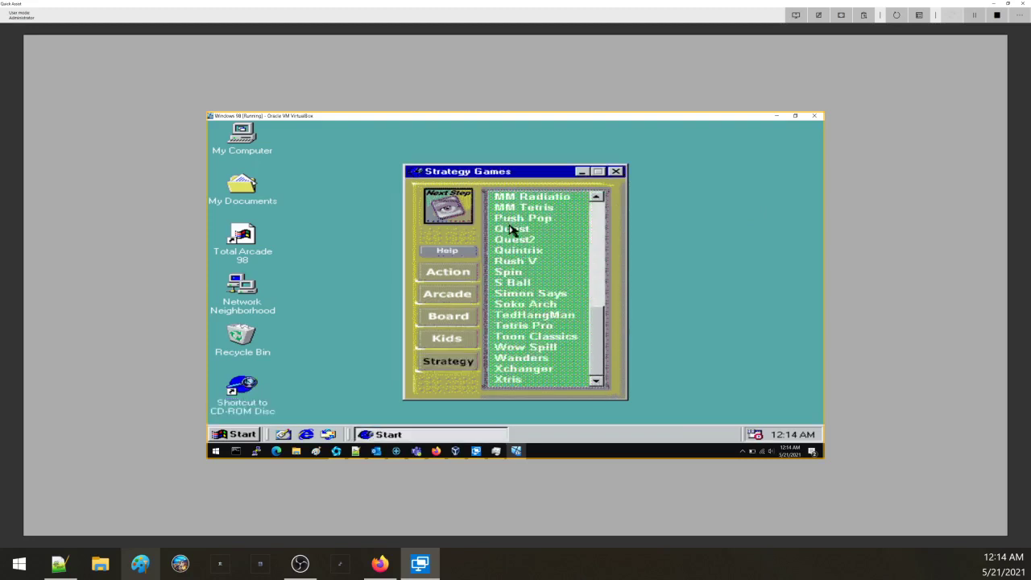
# Start Quest: The Dungeon Escape from the strategy games list
pyautogui.click(511, 233)
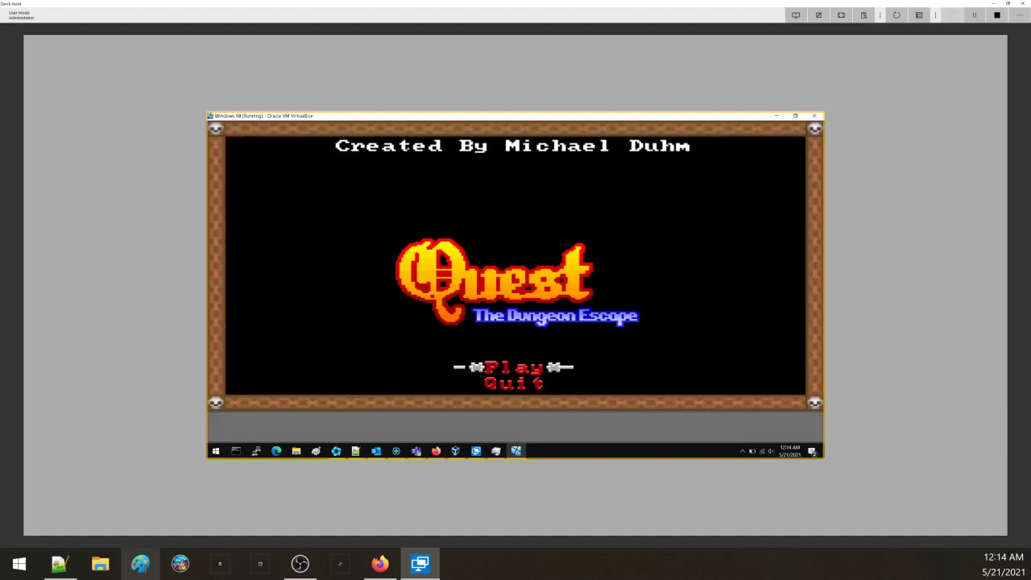
# Start Quest and walk the hero left and up the corridors to a jewel
pyautogui.press('Return')
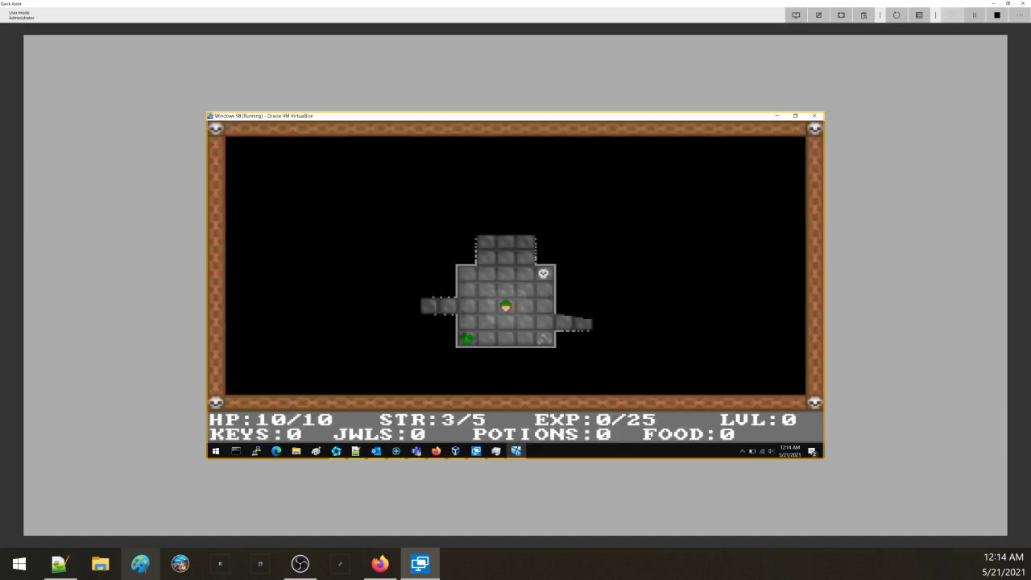
pyautogui.press('Left')
pyautogui.press('Left')
pyautogui.press('Left')
pyautogui.press('Left')
pyautogui.press('Left')
pyautogui.press('Left')
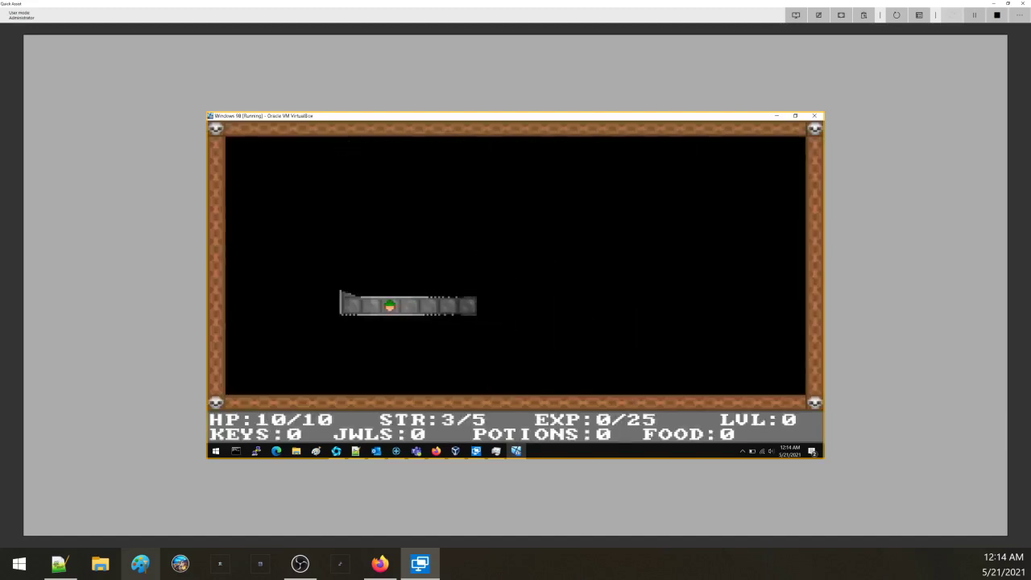
pyautogui.press('Left')
pyautogui.press('Left')
pyautogui.press('Up')
pyautogui.press('Up')
pyautogui.press('Up')
pyautogui.press('Left')
pyautogui.press('Left')
pyautogui.press('Left')
pyautogui.press('Left')
pyautogui.press('Left')
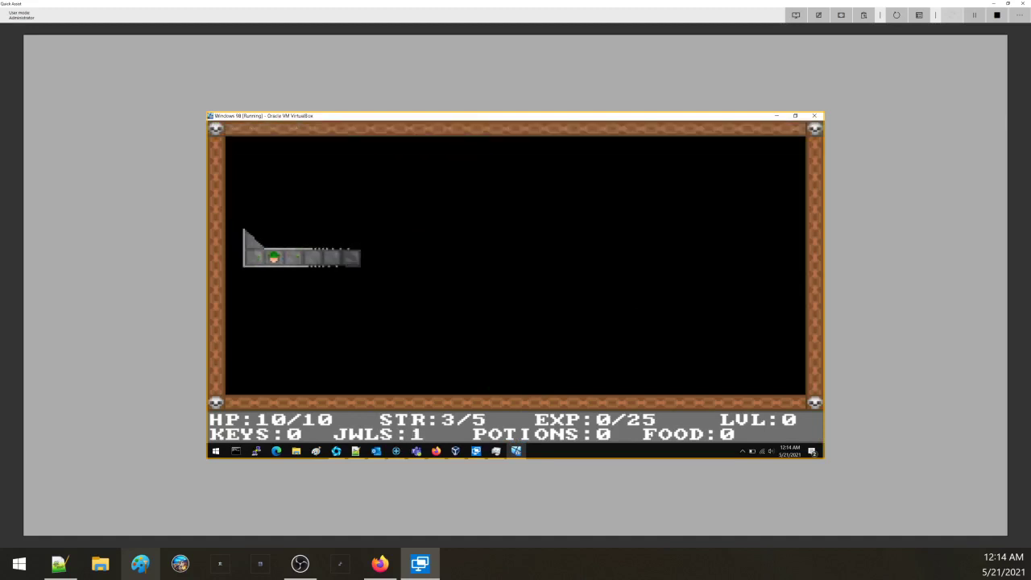
pyautogui.press('Up')
pyautogui.press('Up')
pyautogui.press('Up')
pyautogui.press('Up')
pyautogui.press('Up')
pyautogui.press('Up')
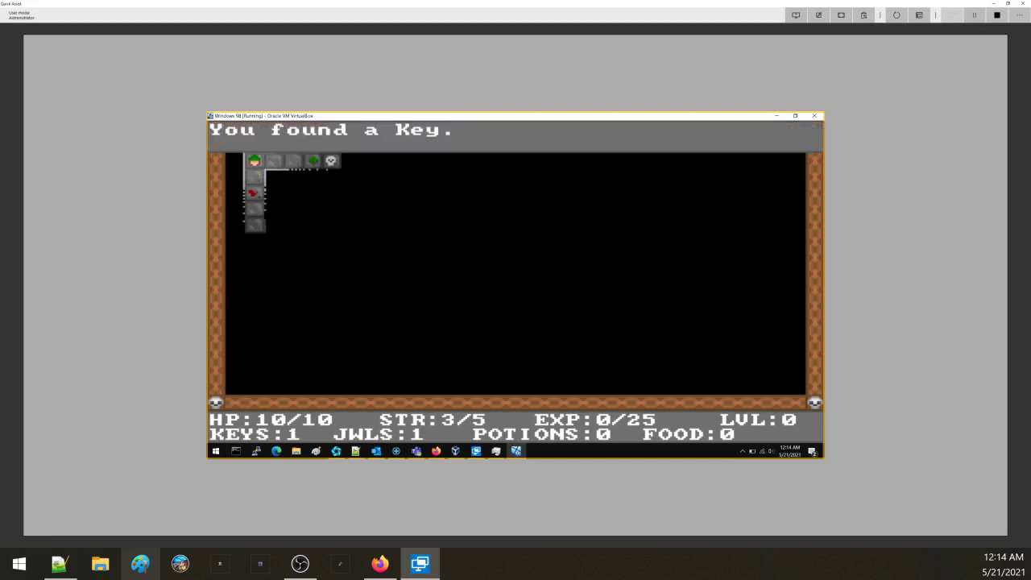
pyautogui.press('Down')
pyautogui.press('Down')
pyautogui.press('Down')
pyautogui.press('Down')
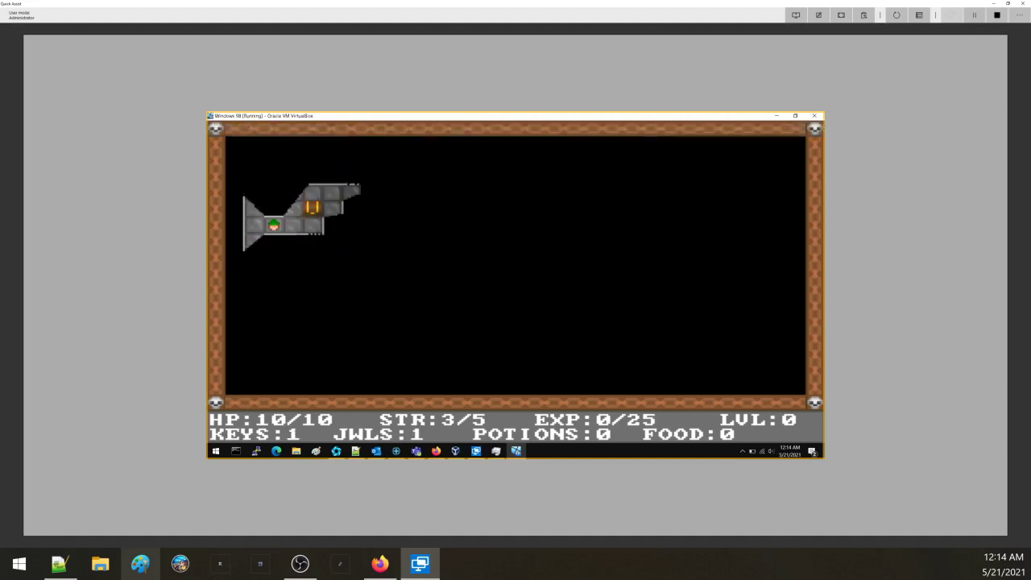
# Open the chest with the key and walk right into the newly revealed room
pyautogui.press('Up')
pyautogui.press('Right')
pyautogui.press('Up')
pyautogui.press('Right')
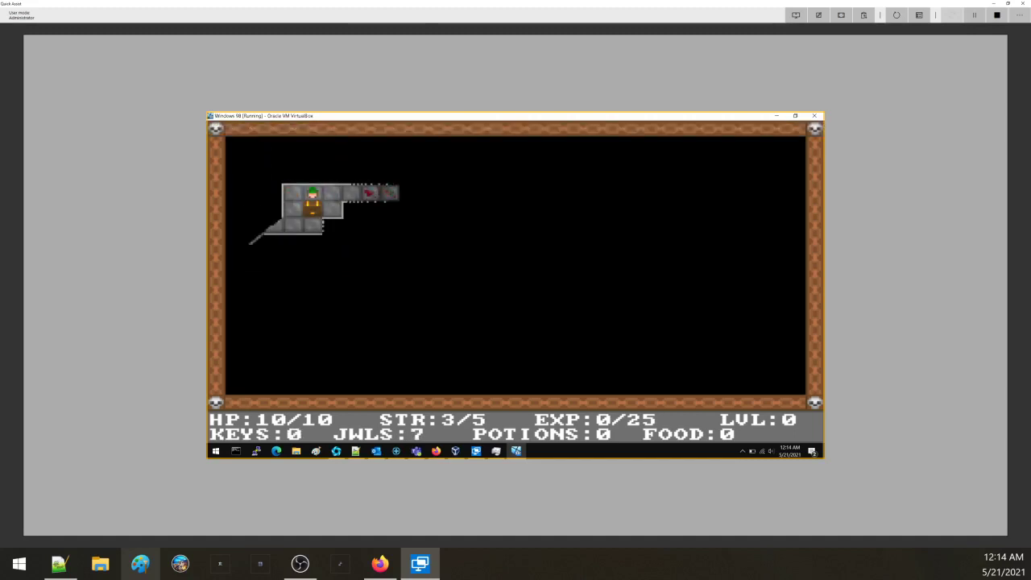
pyautogui.press('Right')
pyautogui.press('Right')
pyautogui.press('Right')
pyautogui.press('Right')
pyautogui.press('Right')
pyautogui.press('Right')
pyautogui.press('Right')
pyautogui.press('Right')
pyautogui.press('Right')
pyautogui.press('Right')
pyautogui.press('Up')
pyautogui.press('Right')
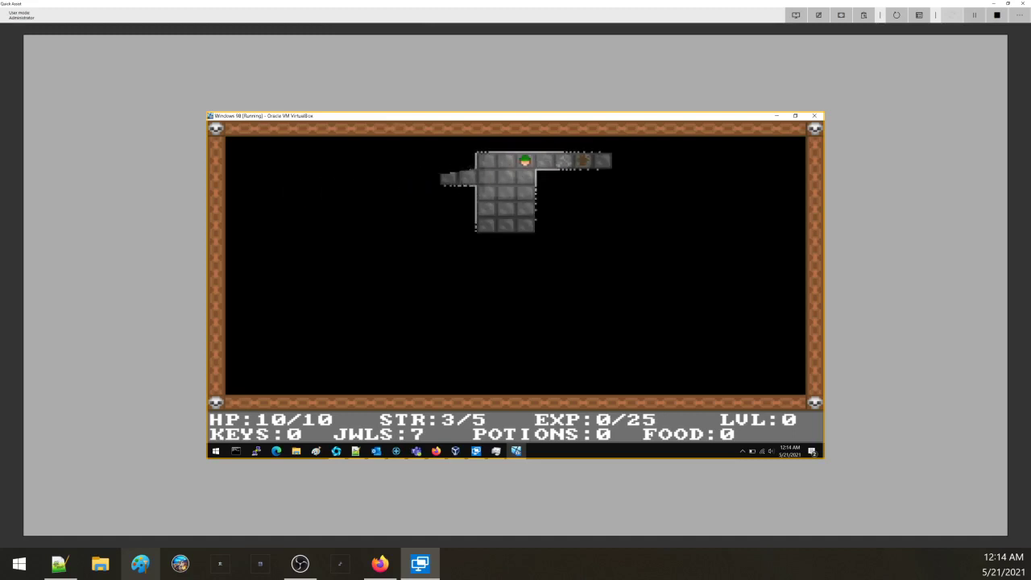
pyautogui.press('Right')
pyautogui.press('Right')
pyautogui.press('Right')
pyautogui.press('Right')
pyautogui.press('Right')
pyautogui.press('Right')
pyautogui.press('Right')
pyautogui.press('Right')
pyautogui.press('Right')
pyautogui.press('Right')
pyautogui.press('Right')
pyautogui.press('Right')
pyautogui.press('Right')
pyautogui.press('Right')
pyautogui.press('Right')
# Try the locked passage at the corridor end, then go down the side corridor for jewels
pyautogui.press('Down')
pyautogui.press('Up')
pyautogui.press('Down')
pyautogui.press('Down')
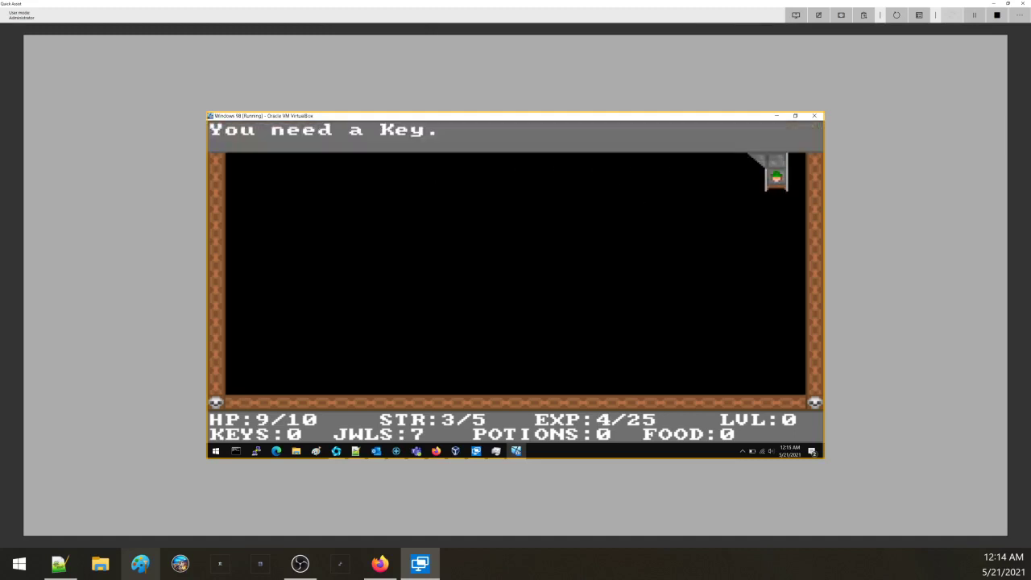
pyautogui.press('Up')
pyautogui.press('Left')
pyautogui.press('Left')
pyautogui.press('Left')
pyautogui.press('Left')
pyautogui.press('Left')
pyautogui.press('Left')
pyautogui.press('Left')
pyautogui.press('Left')
pyautogui.press('Left')
pyautogui.press('Right')
pyautogui.press('Down')
pyautogui.press('Down')
pyautogui.press('Down')
pyautogui.press('Right')
pyautogui.press('Right')
# Walk up into a room, then down into the larger room's bottom row
pyautogui.press('Left')
pyautogui.press('Left')
pyautogui.press('Up')
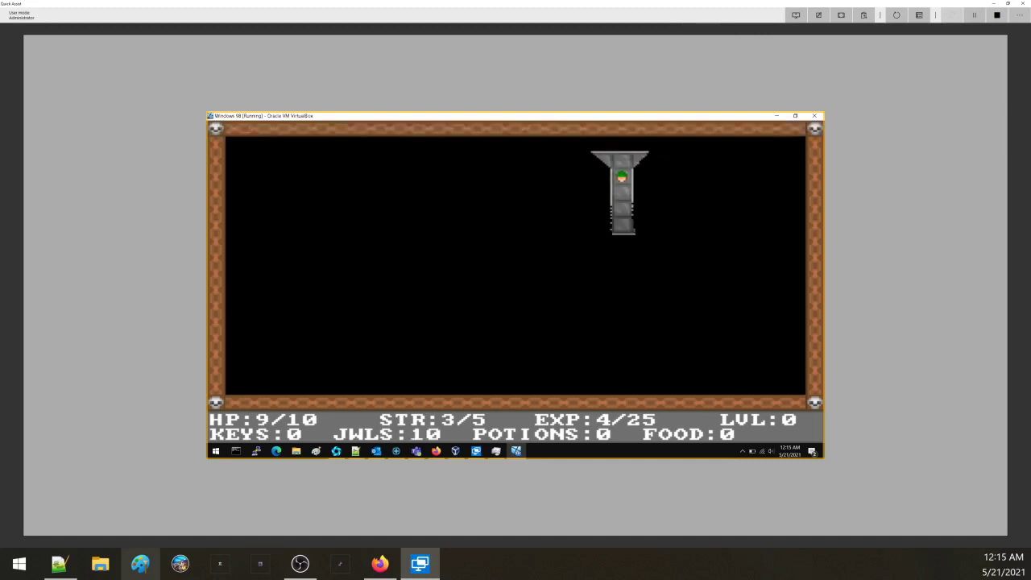
pyautogui.press('Up')
pyautogui.press('Left')
pyautogui.press('Left')
pyautogui.press('Left')
pyautogui.press('Left')
pyautogui.press('Down')
pyautogui.press('Right')
pyautogui.press('Down')
pyautogui.press('Down')
pyautogui.press('Down')
pyautogui.press('Down')
pyautogui.press('Right')
pyautogui.press('Down')
pyautogui.press('Down')
pyautogui.press('Down')
pyautogui.press('Down')
pyautogui.press('Left')
pyautogui.press('Left')
pyautogui.press('Left')
# Collect the room's jewels, defeat its monster, and kill another in the right-hand corridor
pyautogui.press('Right')
pyautogui.press('Right')
pyautogui.press('Right')
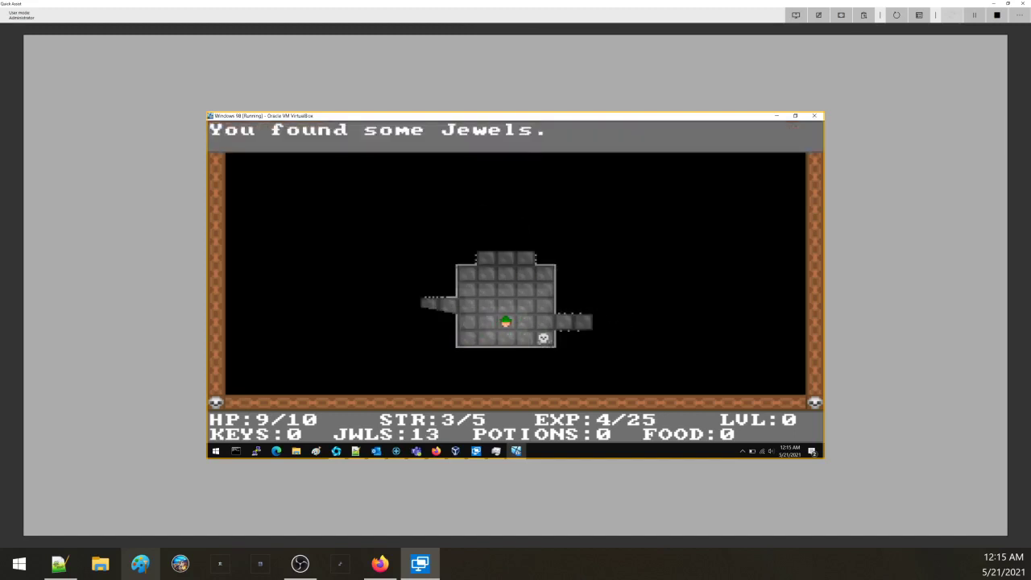
pyautogui.press('Right')
pyautogui.press('Right')
pyautogui.press('Up')
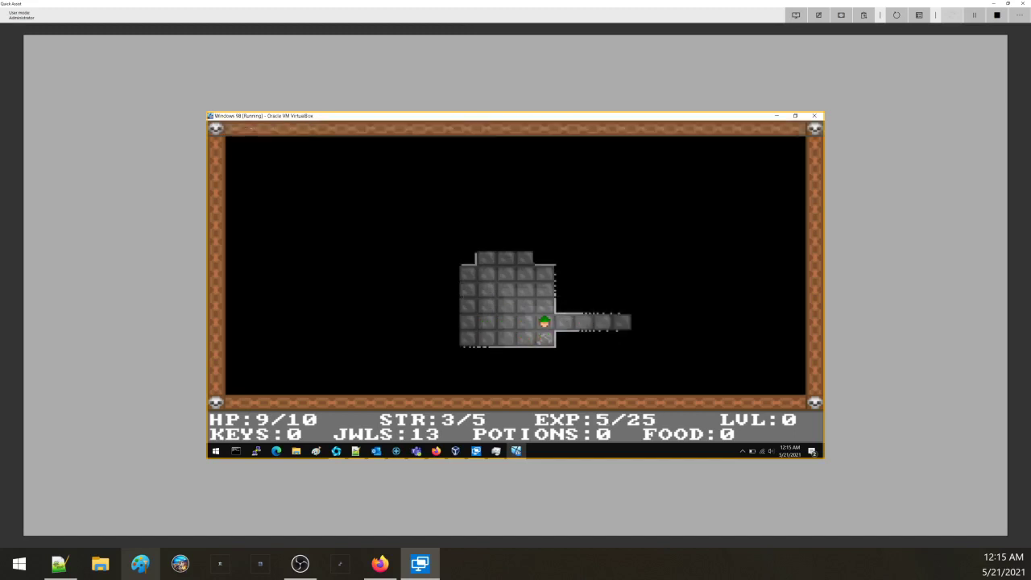
pyautogui.press('Right')
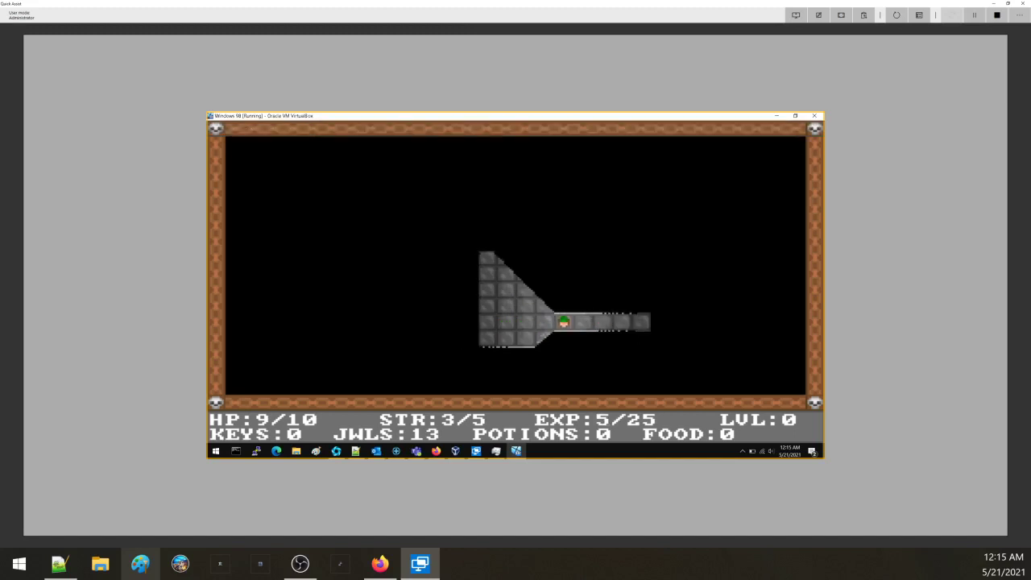
pyautogui.press('Right')
pyautogui.press('Right')
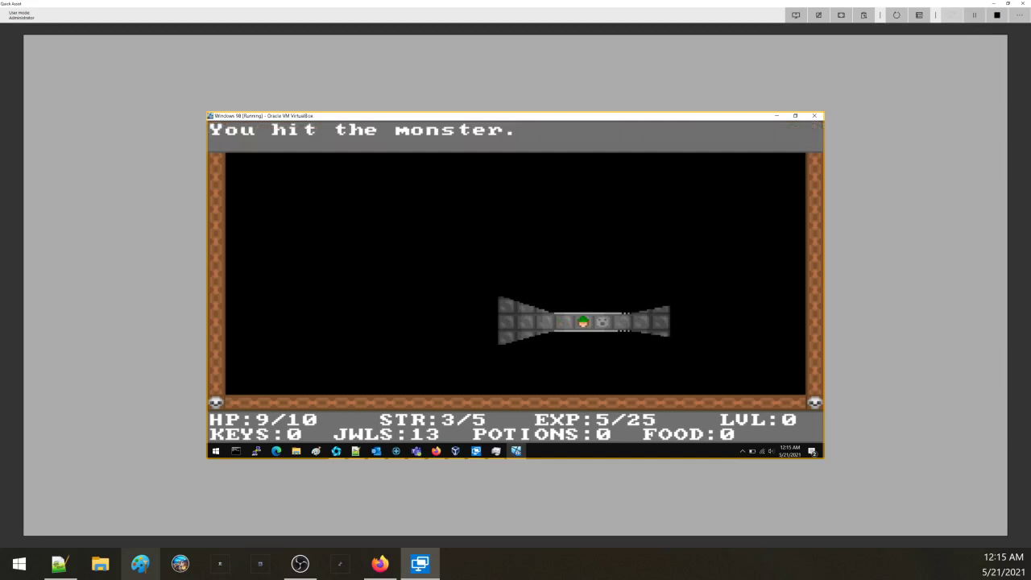
pyautogui.press('Right')
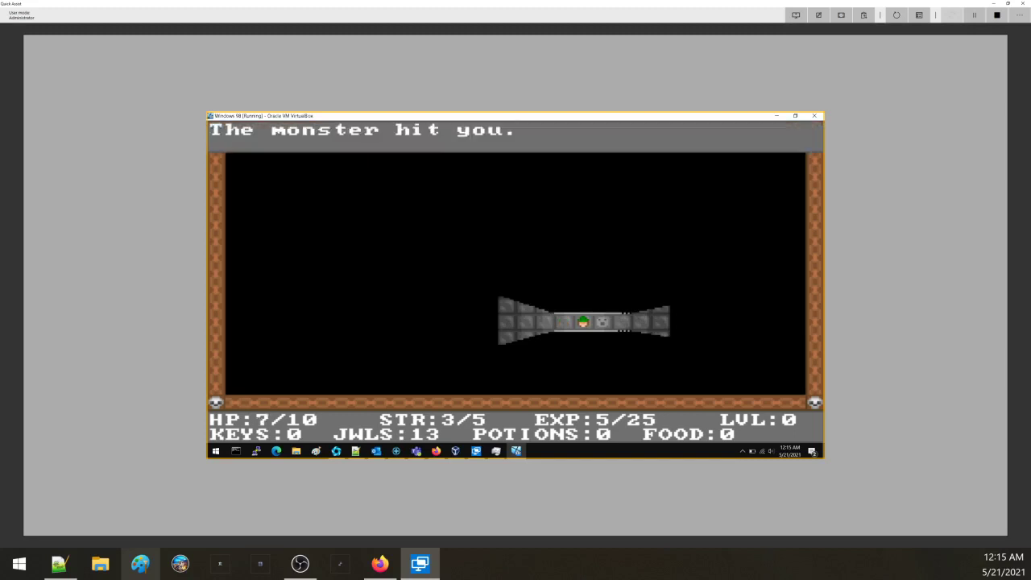
pyautogui.press('Right')
pyautogui.press('Right')
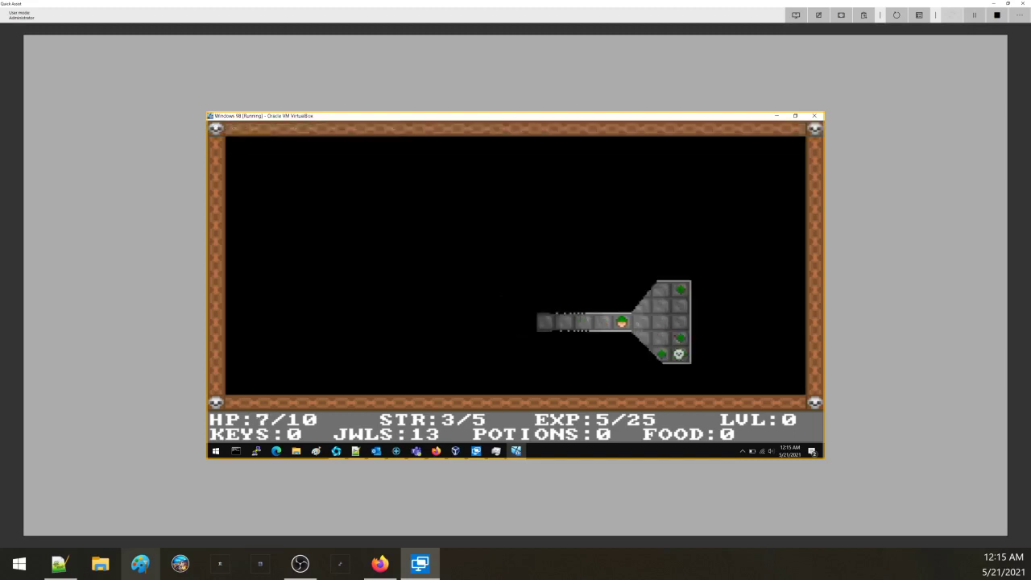
pyautogui.press('Right')
# Enter the next room and collect its jewels, including the bottom-row one
pyautogui.press('Right')
pyautogui.press('Down')
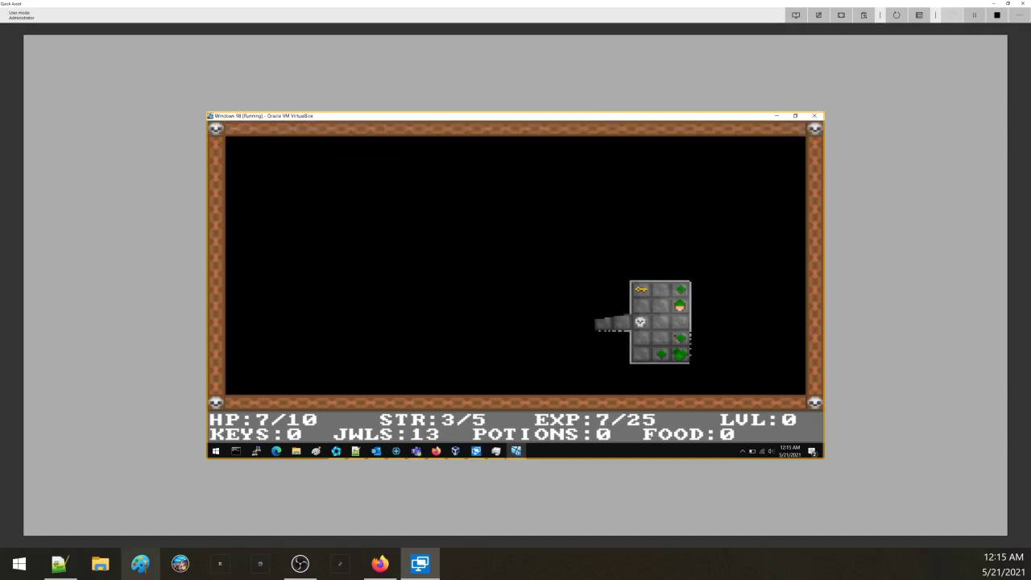
pyautogui.press('Right')
pyautogui.press('Left')
pyautogui.press('Down')
pyautogui.press('Down')
pyautogui.press('Down')
pyautogui.press('Left')
pyautogui.press('Right')
pyautogui.press('Right')
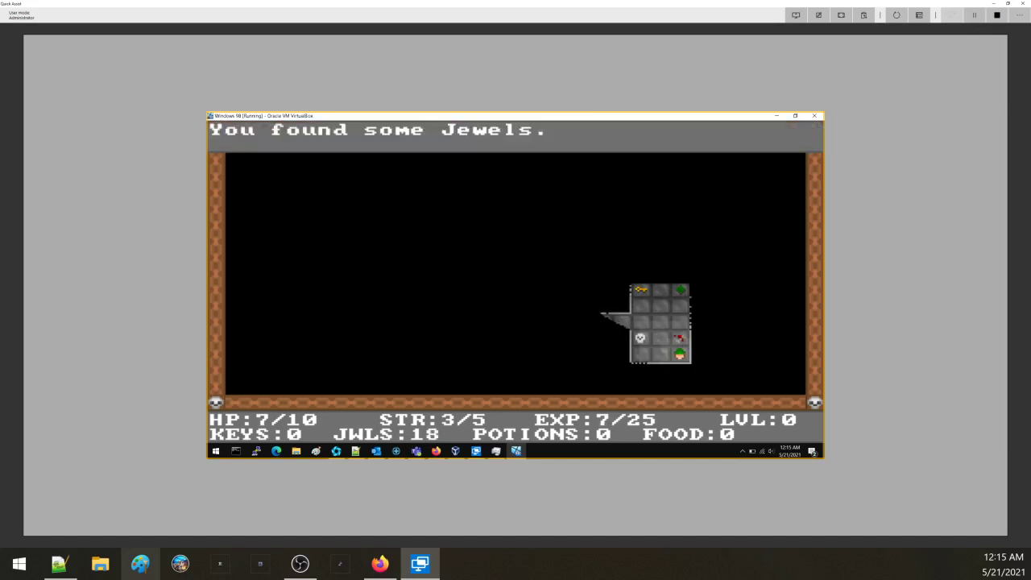
# Defeat the skull monster, pick up the key and a jewel, and continue up the corridor
pyautogui.press('Up')
pyautogui.press('Up')
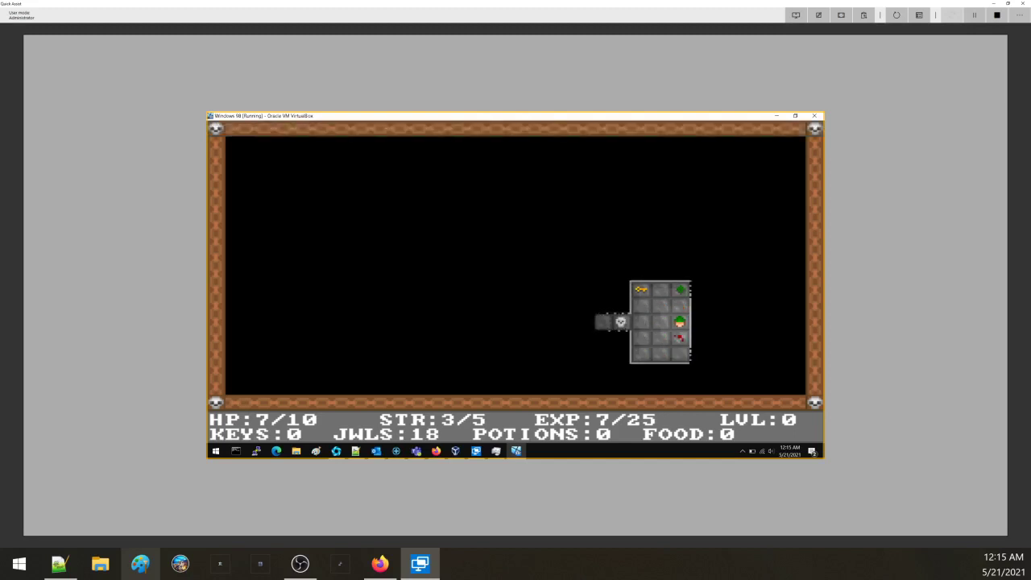
pyautogui.press('Left')
pyautogui.press('Left')
pyautogui.press('Left')
pyautogui.press('Left')
pyautogui.press('Left')
pyautogui.press('Right')
pyautogui.press('Up')
pyautogui.press('Up')
pyautogui.press('Right')
pyautogui.press('Right')
pyautogui.press('Left')
pyautogui.press('Left')
pyautogui.press('Left')
pyautogui.press('Left')
pyautogui.press('Left')
pyautogui.press('Left')
pyautogui.press('Left')
pyautogui.press('Left')
pyautogui.press('Up')
pyautogui.press('Up')
pyautogui.press('Up')
pyautogui.press('Up')
pyautogui.press('Up')
pyautogui.press('Up')
pyautogui.press('Up')
pyautogui.press('Up')
pyautogui.press('Up')
pyautogui.press('Right')
pyautogui.press('Right')
pyautogui.press('Right')
pyautogui.press('Right')
pyautogui.press('Right')
pyautogui.press('Right')
pyautogui.press('Right')
pyautogui.press('Right')
pyautogui.press('Right')
pyautogui.press('Right')
pyautogui.press('Right')
# Finish level 1 through the locked exit and spend jewels on experience, reaching EXP 14/25
pyautogui.press('Down')
pyautogui.press('Down')
pyautogui.press('Down')
pyautogui.press('Down')
pyautogui.press('Down')
pyautogui.press('Down')
pyautogui.press('Down')
pyautogui.press('Down')
pyautogui.press('Left')
pyautogui.press('Left')
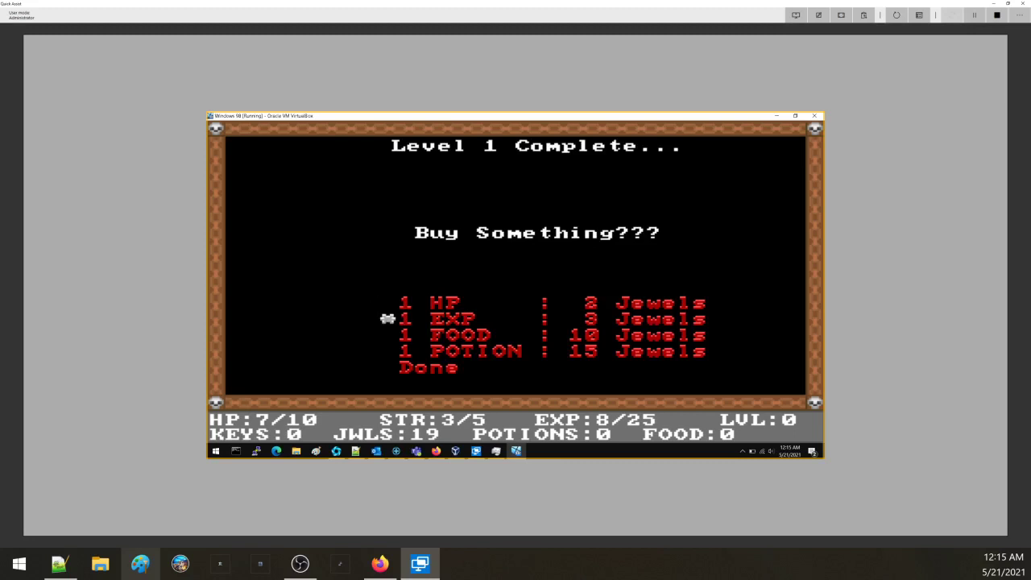
pyautogui.press('Return')
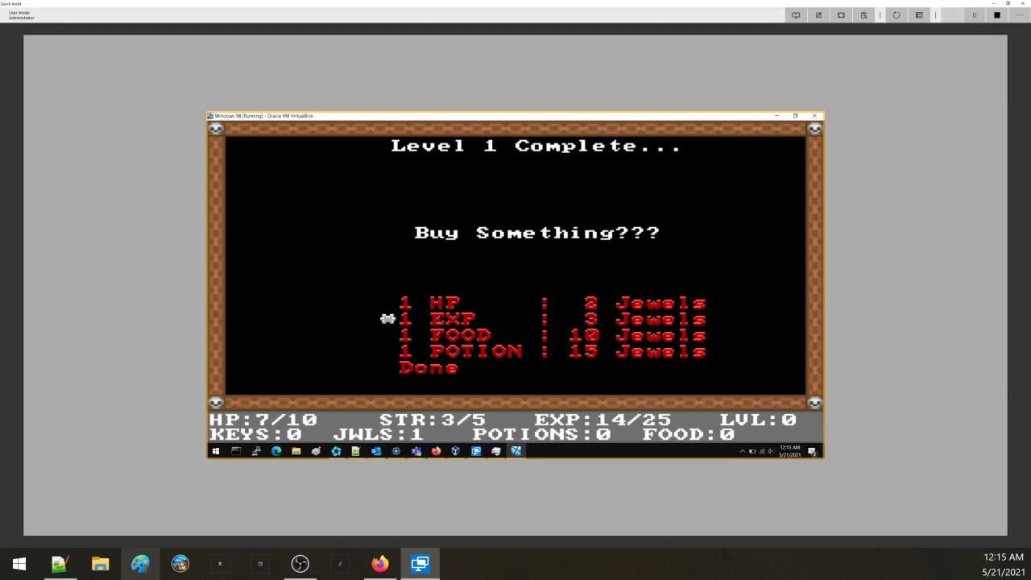
# Enter level 2 and explore its first passages, picking up a jewel
pyautogui.press('Return')
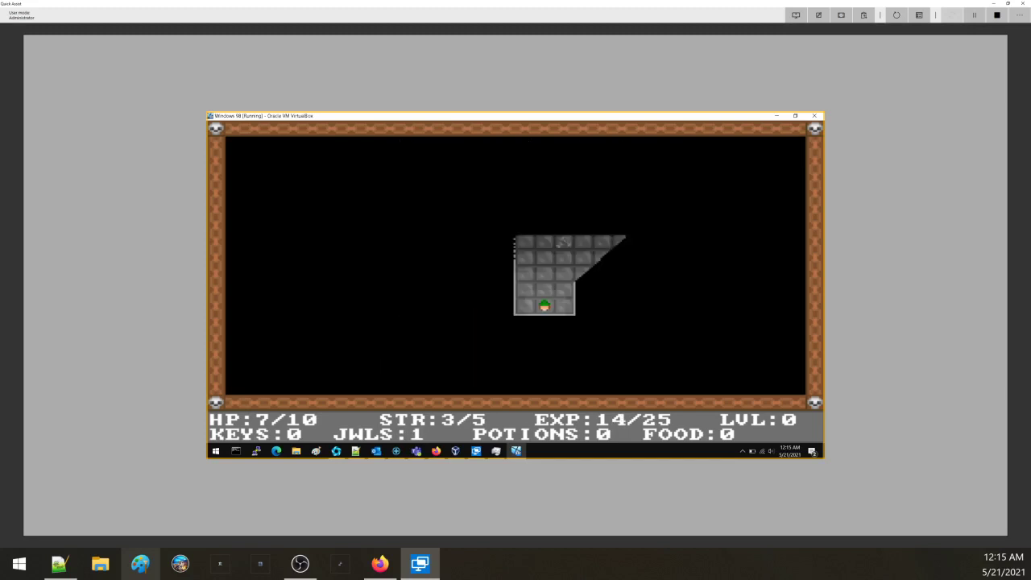
pyautogui.press('Up')
pyautogui.press('Up')
pyautogui.press('Up')
pyautogui.press('Right')
pyautogui.press('Right')
pyautogui.press('Down')
pyautogui.press('Down')
pyautogui.press('Right')
pyautogui.press('Down')
pyautogui.press('Up')
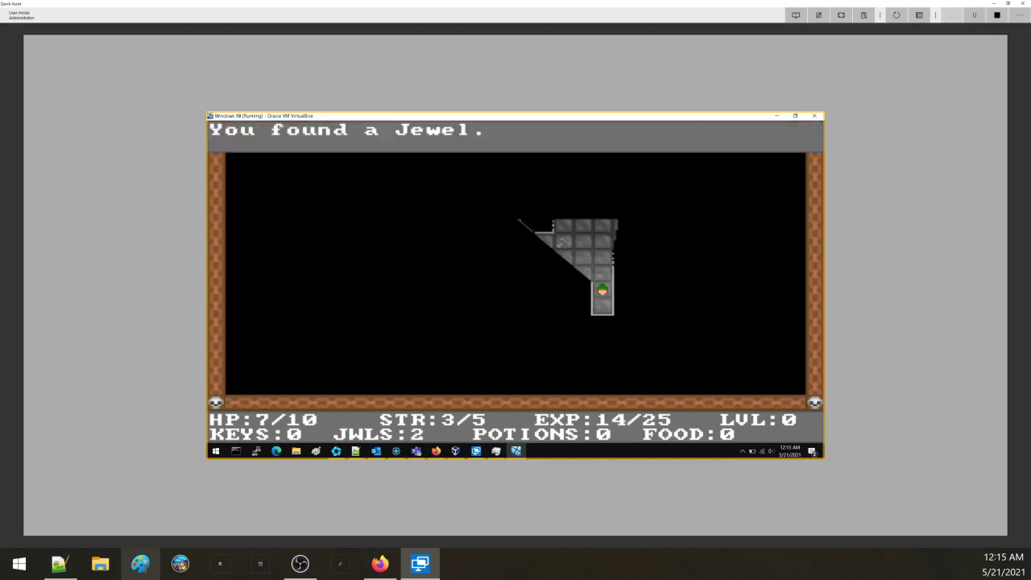
pyautogui.press('Up')
pyautogui.press('Up')
pyautogui.press('Right')
pyautogui.press('Right')
pyautogui.press('Right')
pyautogui.press('Right')
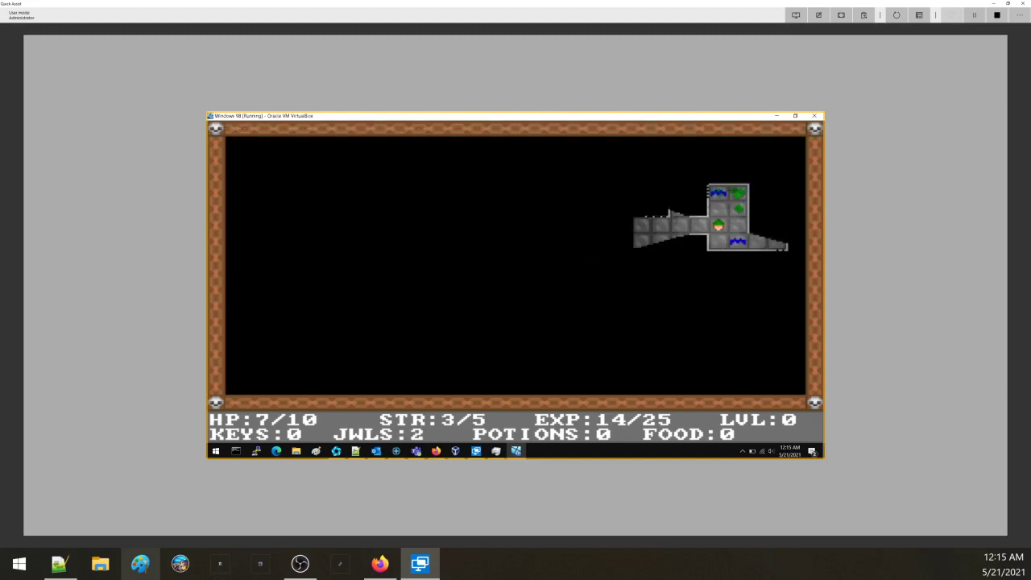
pyautogui.press('Up')
# Defeat the room's monsters, collect their jewels, and move along the corridor
pyautogui.press('Up')
pyautogui.press('Right')
pyautogui.press('Down')
pyautogui.press('Down')
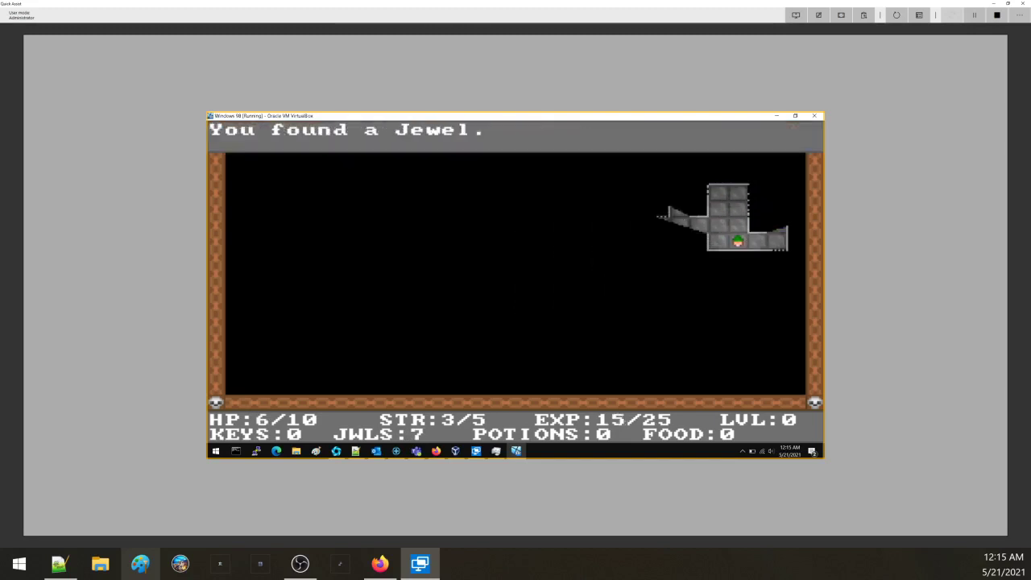
pyautogui.press('Right')
pyautogui.press('Right')
pyautogui.press('Up')
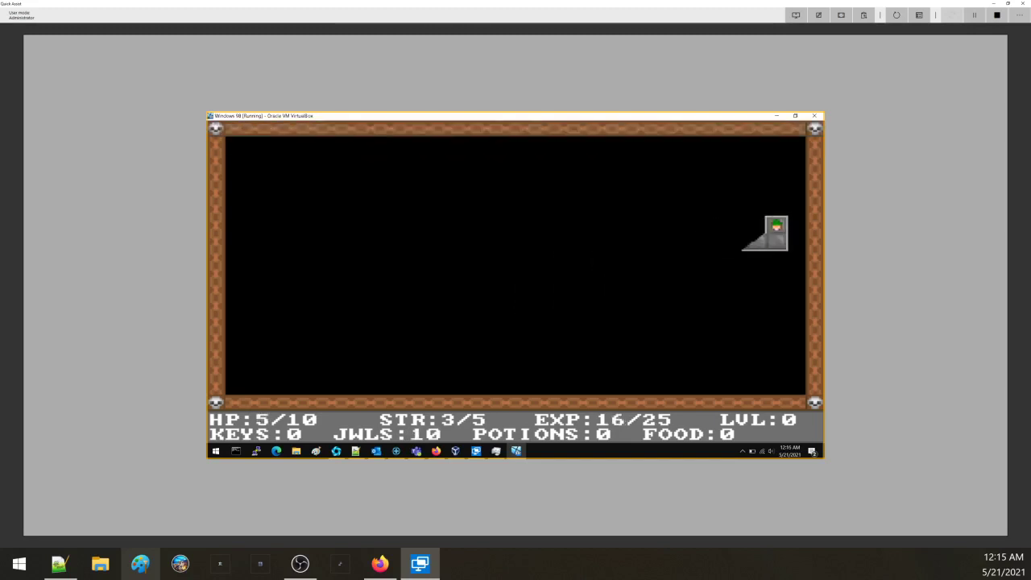
pyautogui.press('Left')
pyautogui.press('Up')
pyautogui.press('Down')
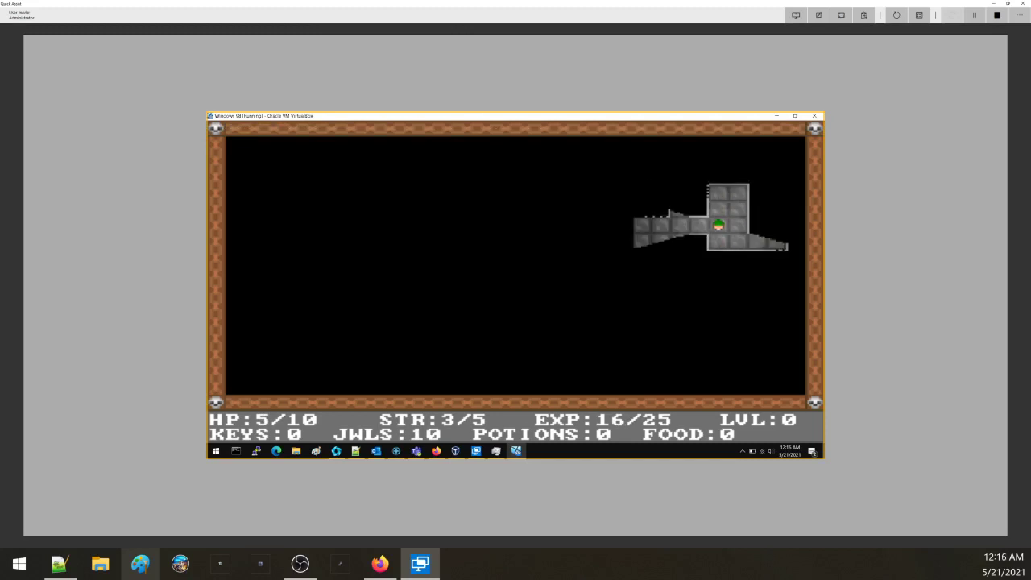
pyautogui.press('Left')
pyautogui.press('Left')
pyautogui.press('Left')
pyautogui.press('Left')
pyautogui.press('Right')
pyautogui.press('Right')
pyautogui.press('Up')
# Enter the monster's room, grab its jewels, and head to the top corridor
pyautogui.press('Left')
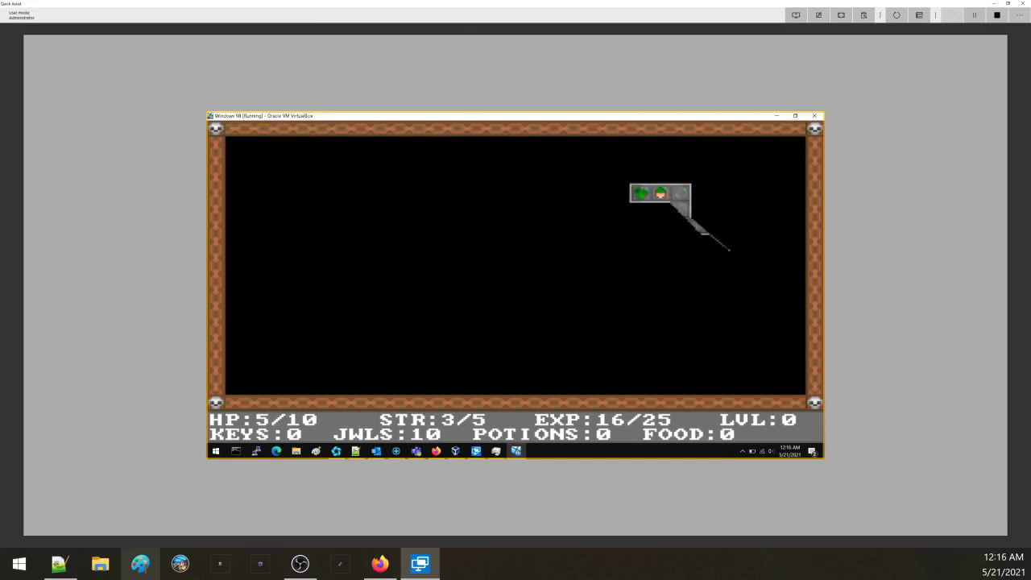
pyautogui.press('Left')
pyautogui.press('Down')
pyautogui.press('Down')
pyautogui.press('Left')
pyautogui.press('Left')
pyautogui.press('Left')
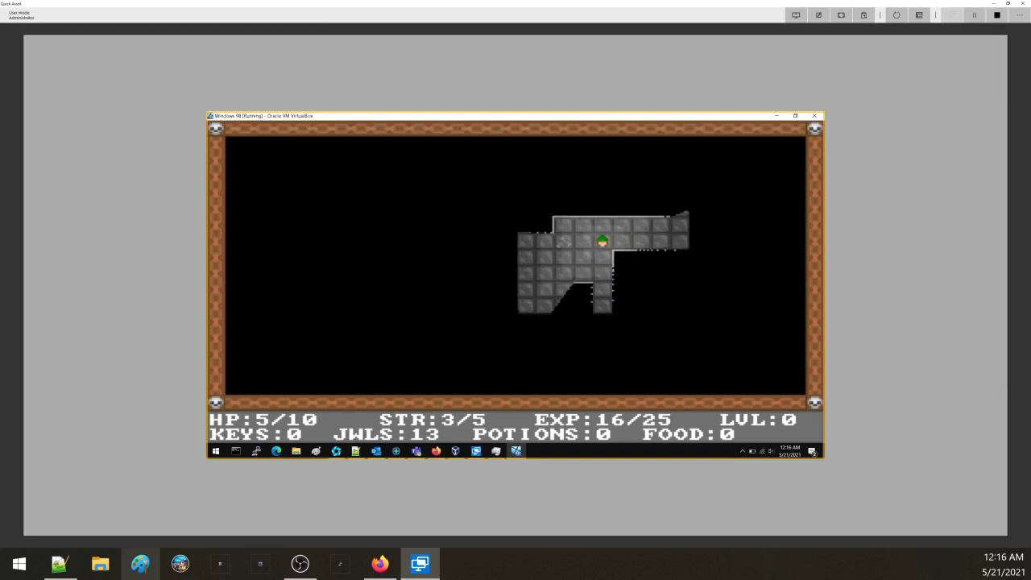
pyautogui.press('Left')
pyautogui.press('Left')
pyautogui.press('Left')
pyautogui.press('Left')
pyautogui.press('Up')
pyautogui.press('Up')
pyautogui.press('Up')
pyautogui.press('Up')
pyautogui.press('Left')
pyautogui.press('Left')
pyautogui.press('Left')
pyautogui.press('Left')
# Fight monsters on the top corridor and down the vertical passage until HP reaches 0/10
pyautogui.press('Left')
pyautogui.press('Left')
pyautogui.press('Left')
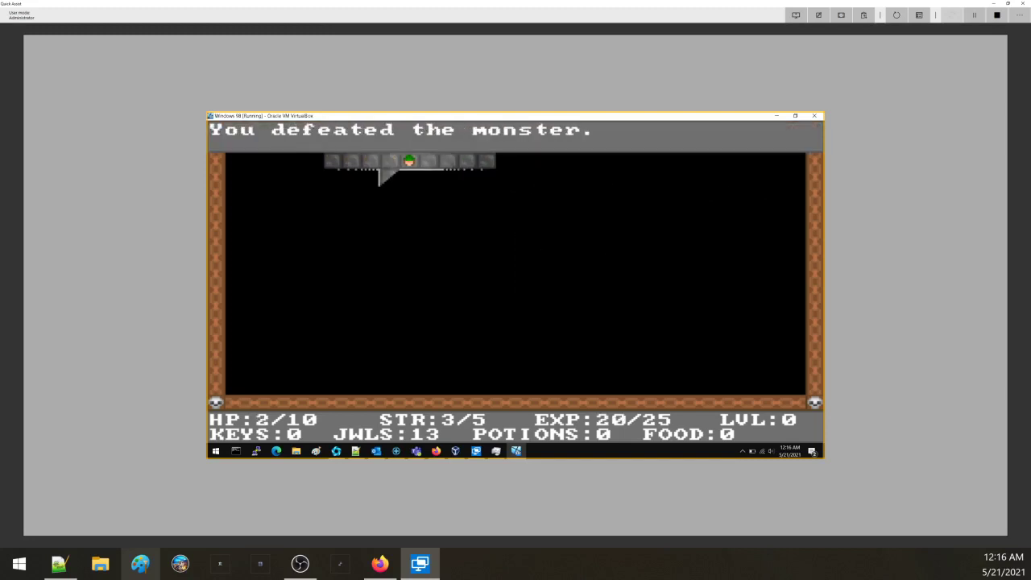
pyautogui.press('Left')
pyautogui.press('Down')
pyautogui.press('Up')
pyautogui.press('Left')
pyautogui.press('Left')
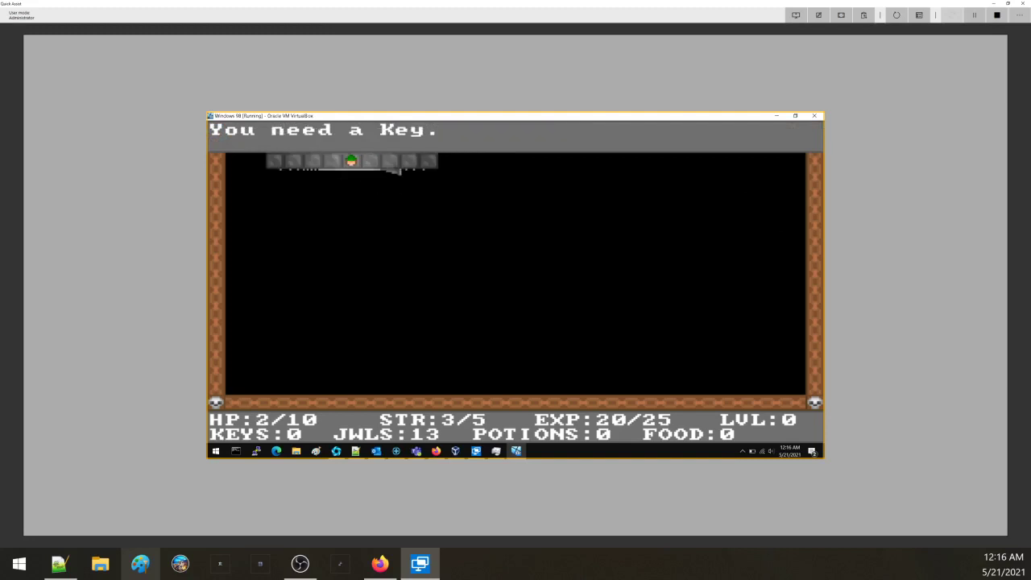
pyautogui.press('Left')
pyautogui.press('Left')
pyautogui.press('Left')
pyautogui.press('Left')
pyautogui.press('Left')
pyautogui.press('Down')
pyautogui.press('Down')
pyautogui.press('Down')
pyautogui.press('Down')
pyautogui.press('Down')
pyautogui.press('Down')
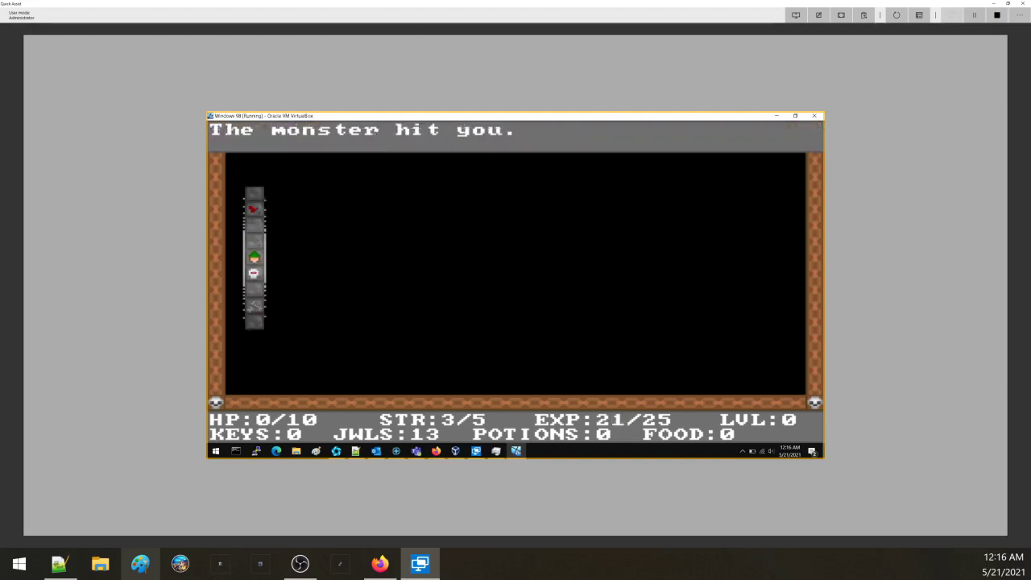
pyautogui.press('Down')
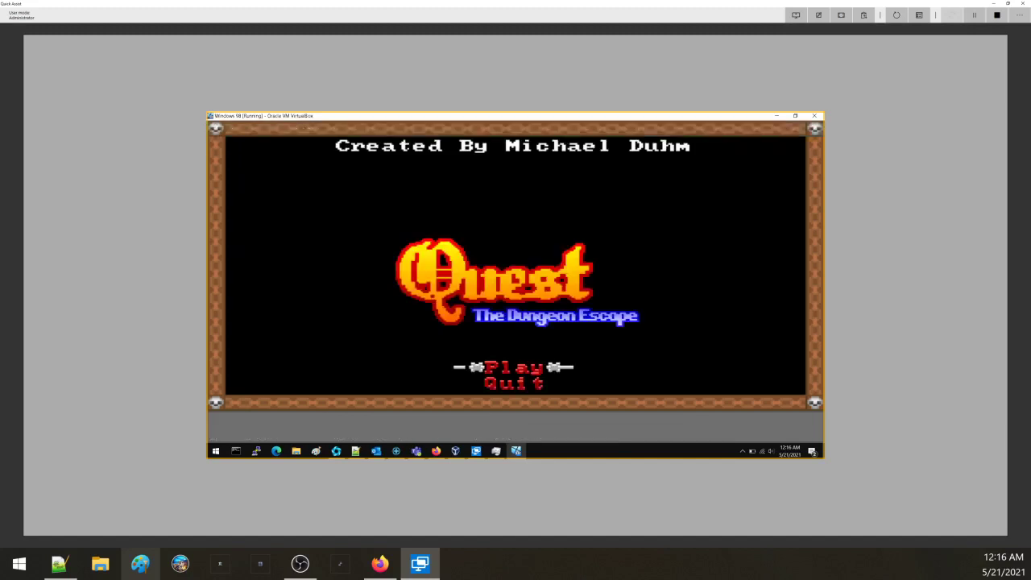
# Quit Quest from its menu and launch Quest2 from the Strategy Games list
pyautogui.press('Down')
pyautogui.press('Return')
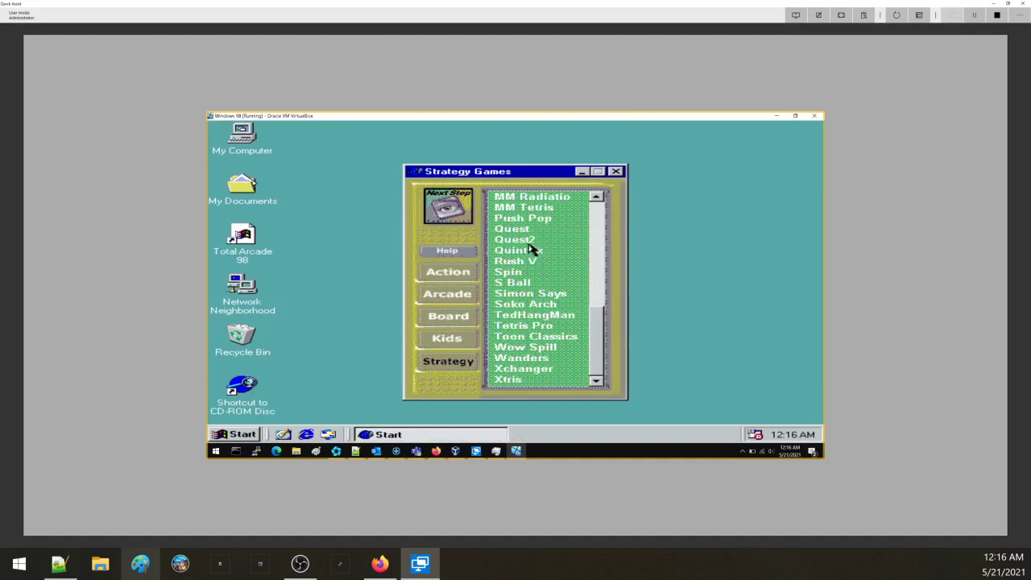
pyautogui.click(529, 240)
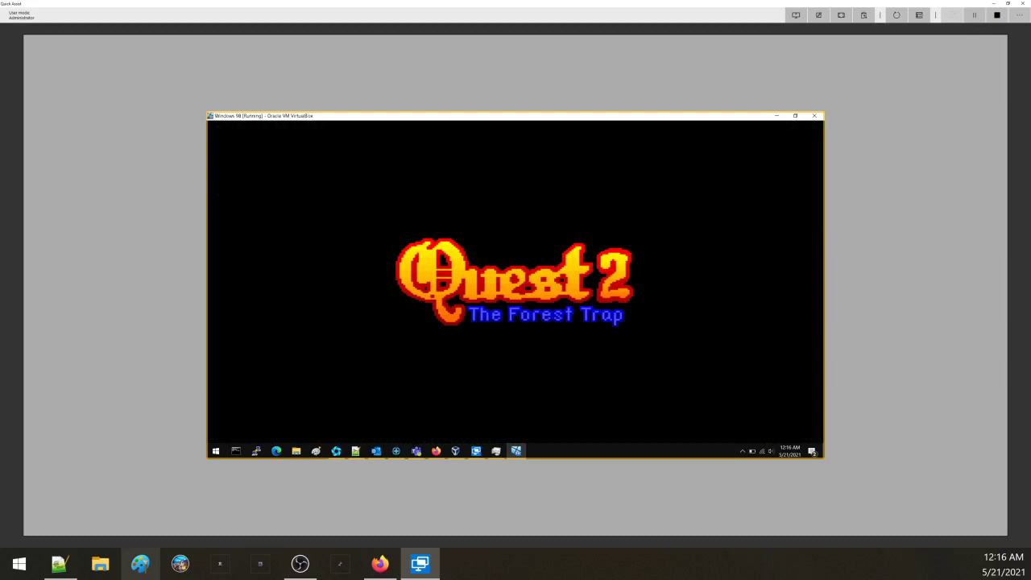
# Start Quest 2 on Stage 1 and walk the hero over to defeat the first forest monster
pyautogui.press('Return')
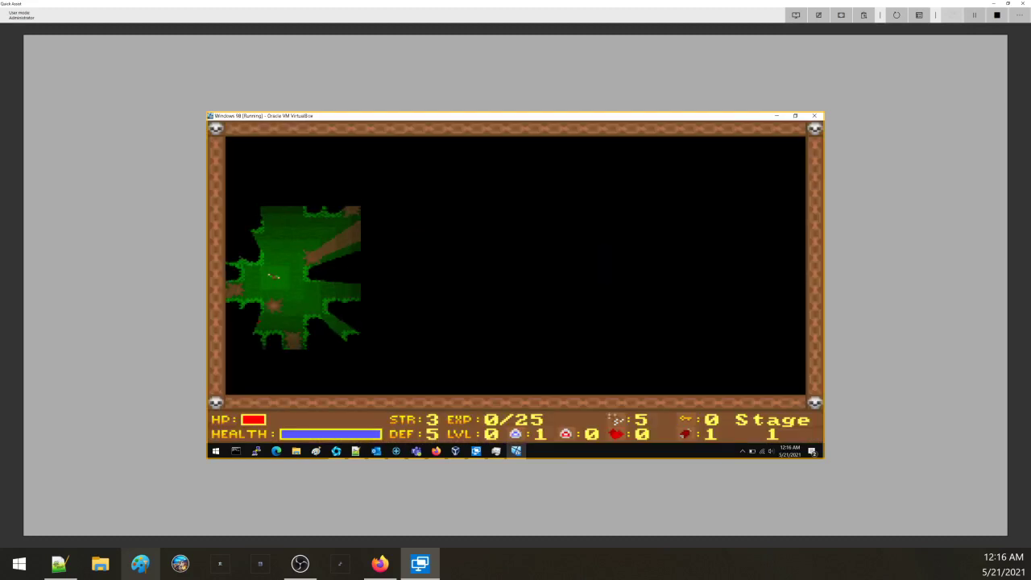
pyautogui.press('Left')
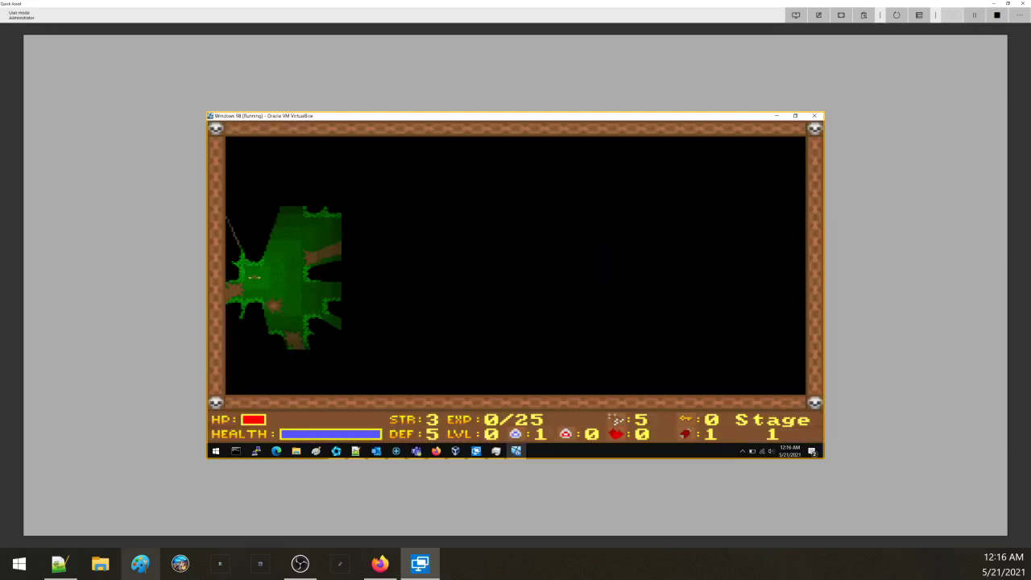
pyautogui.press('Right')
pyautogui.press('Down')
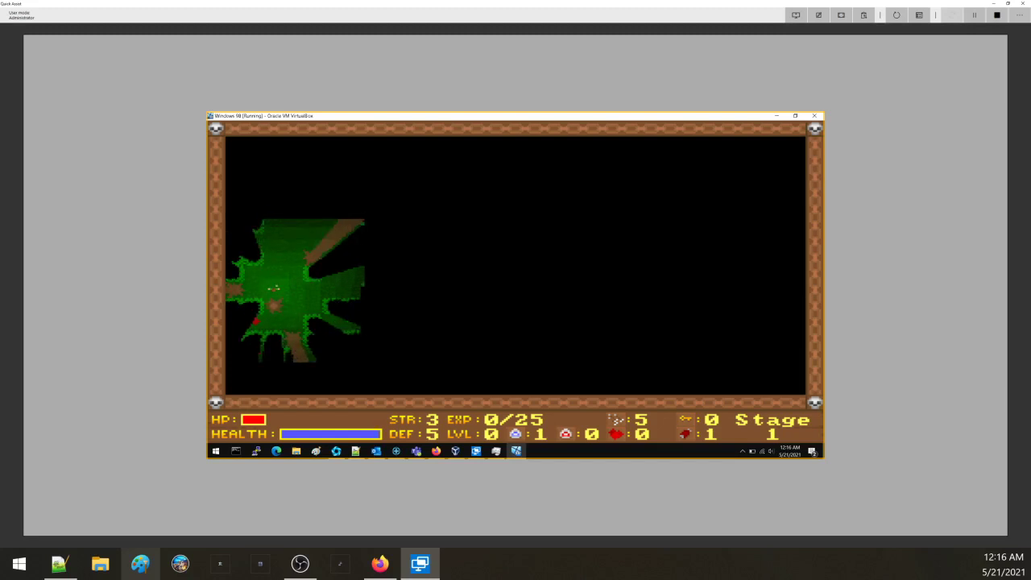
pyautogui.press('Right')
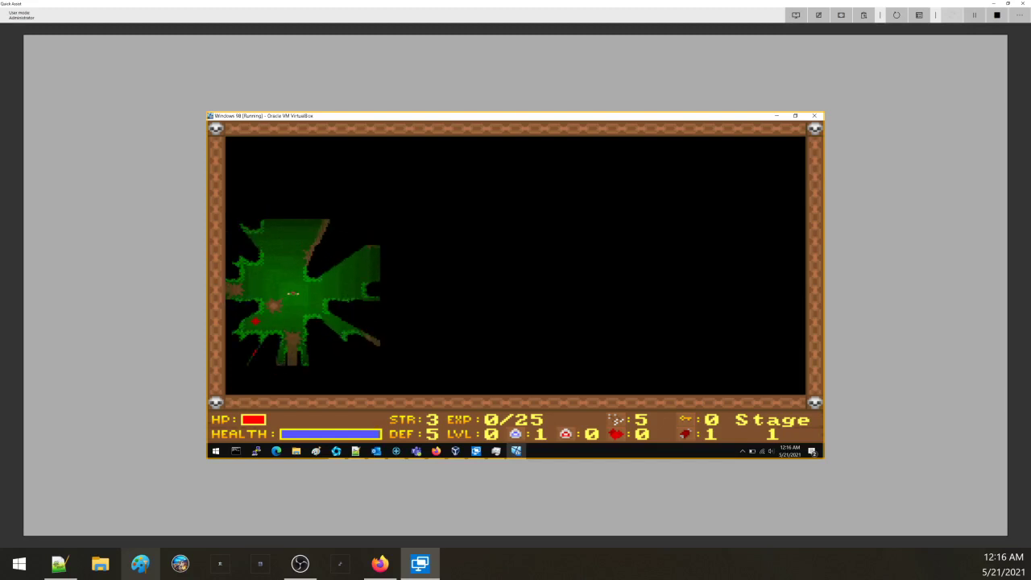
pyautogui.press('Right')
pyautogui.press('Up')
pyautogui.press('Right')
pyautogui.press('Down')
pyautogui.press('Left')
pyautogui.press('Left')
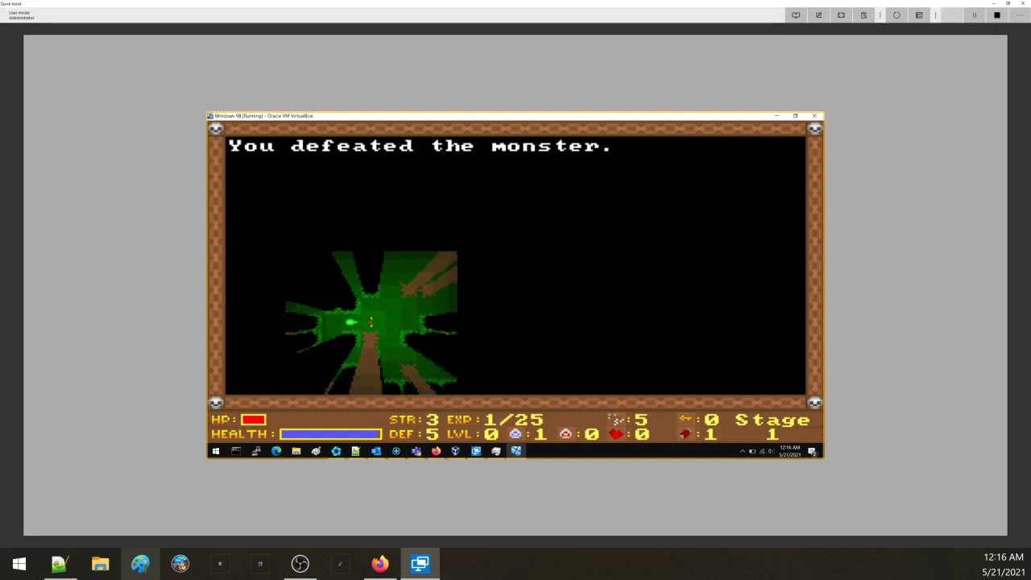
pyautogui.press('Left')
pyautogui.press('Left')
pyautogui.press('Down')
pyautogui.press('Down')
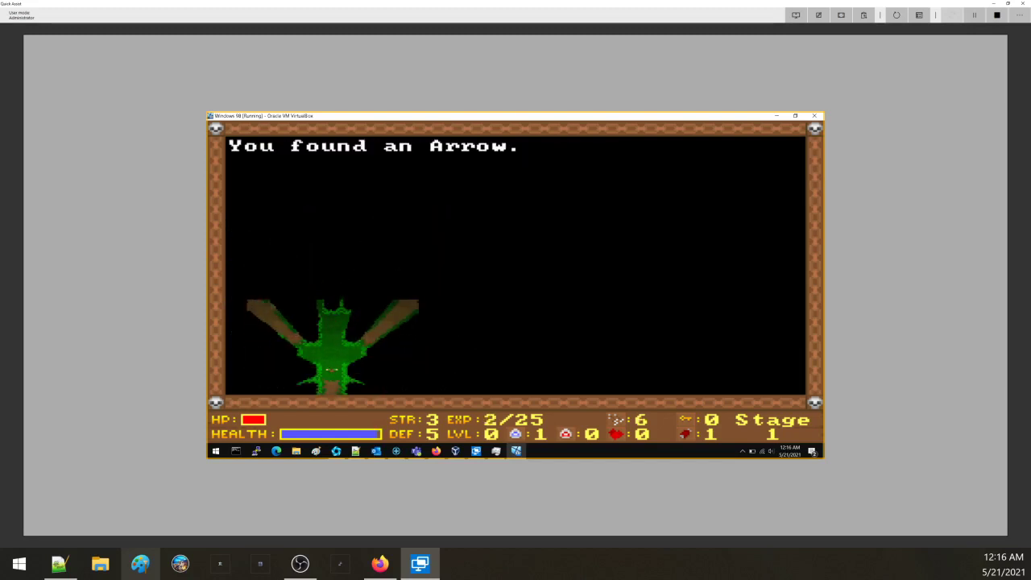
# Pick up the arrow and the nearby items along the path
pyautogui.press('Left')
pyautogui.press('Left')
pyautogui.press('Right')
pyautogui.press('Left')
pyautogui.press('Left')
pyautogui.press('Left')
pyautogui.press('Right')
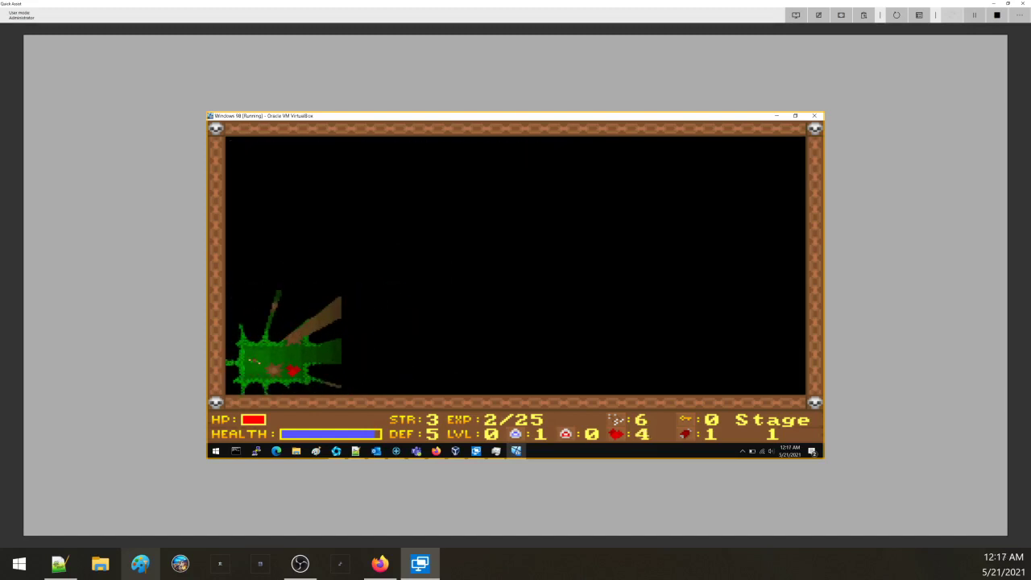
pyautogui.press('Right')
pyautogui.press('Right')
pyautogui.press('Right')
pyautogui.press('Right')
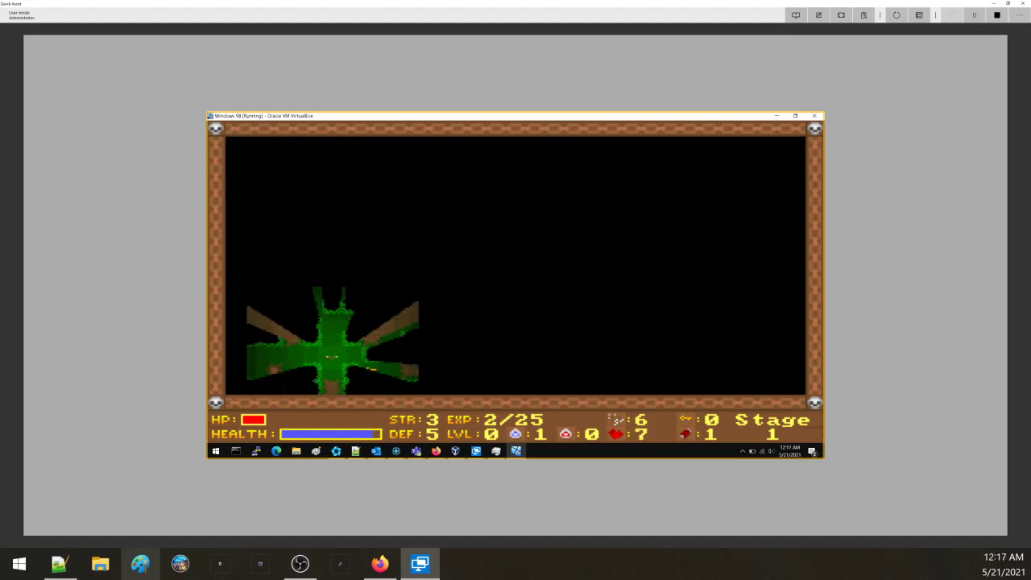
# Walk the hero right, up, left and back down the forest path
pyautogui.press('Right')
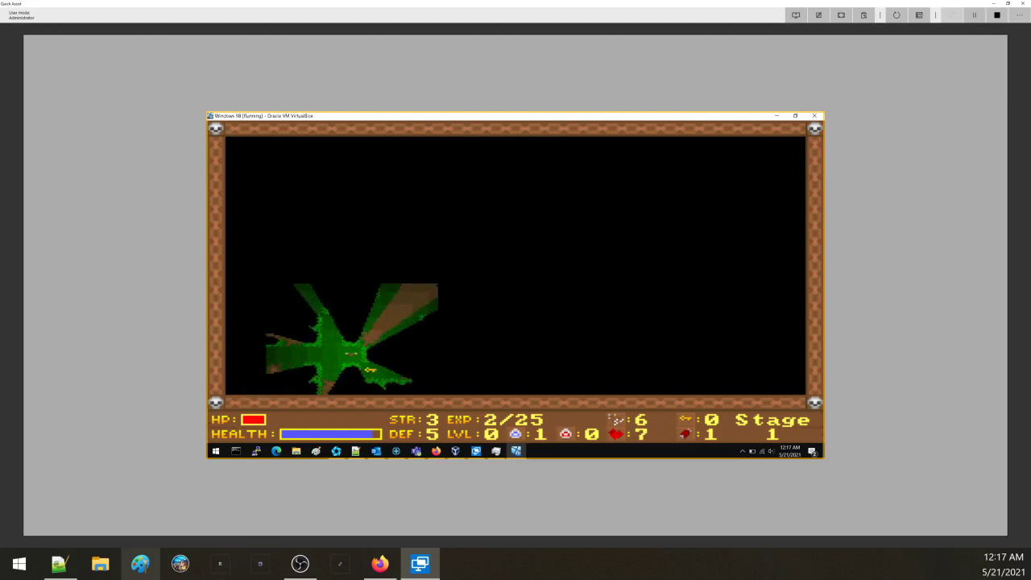
pyautogui.press('Up')
pyautogui.press('Right')
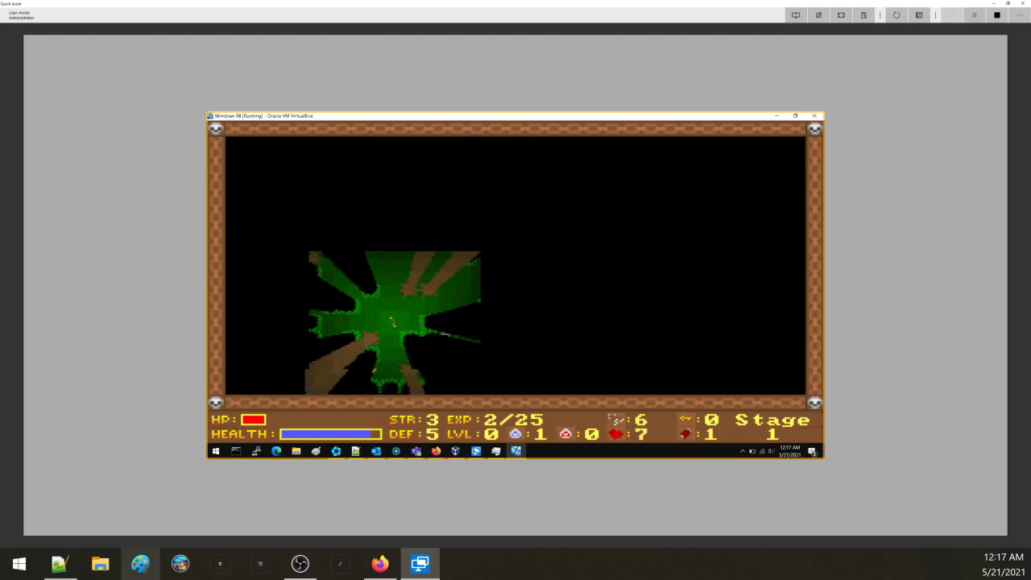
pyautogui.press('Up')
pyautogui.press('Right')
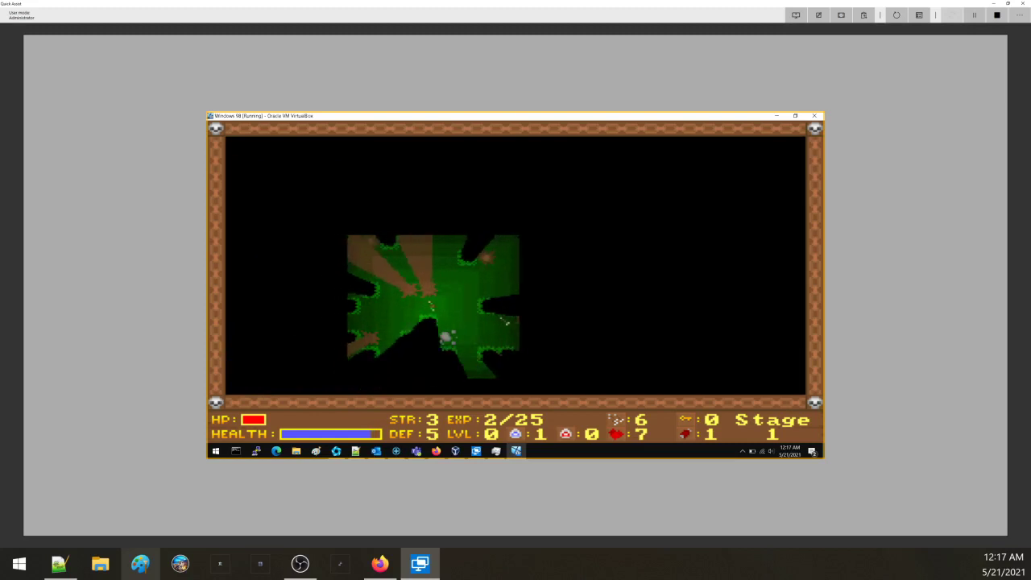
pyautogui.press('Up')
pyautogui.press('Left')
pyautogui.press('Down')
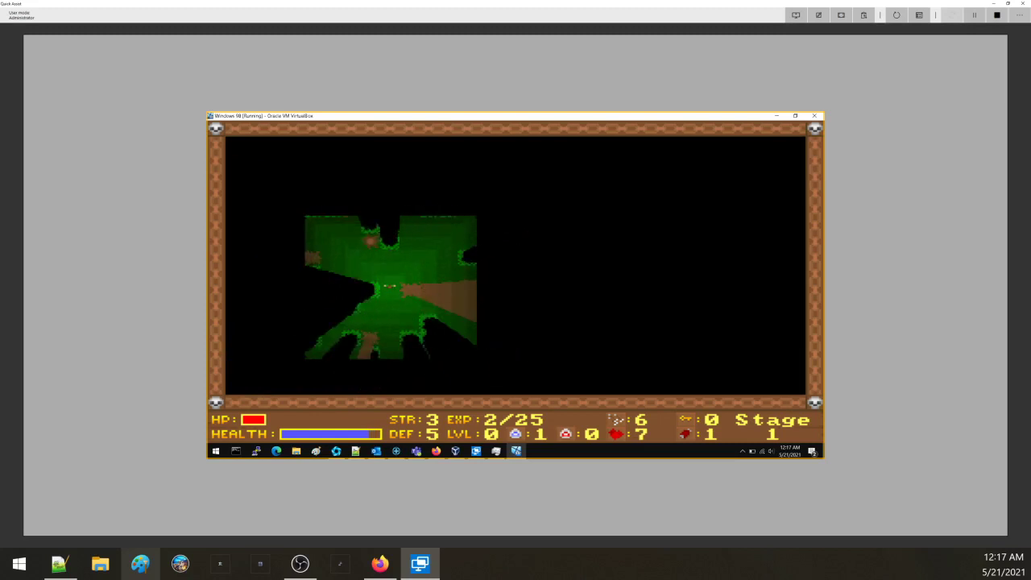
pyautogui.press('Down')
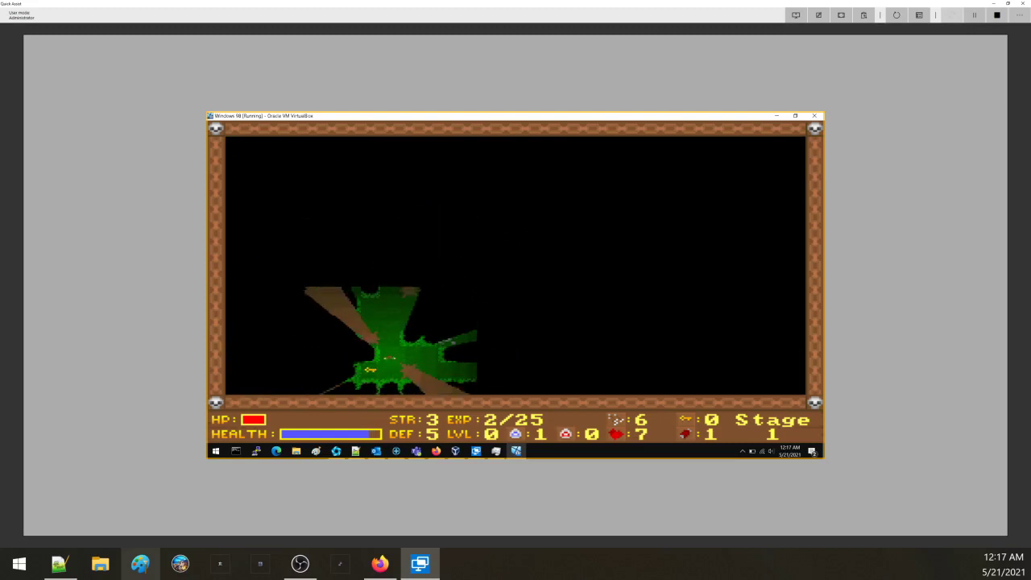
# Pick up the key and an arrow, then fire an arrow heading right
pyautogui.press('Down')
pyautogui.press('Right')
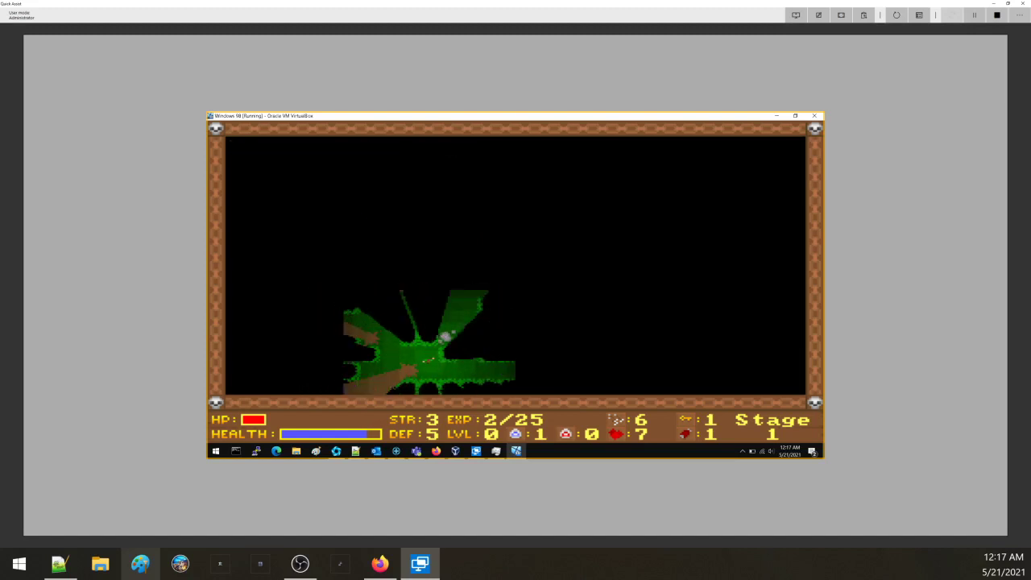
pyautogui.press('Right')
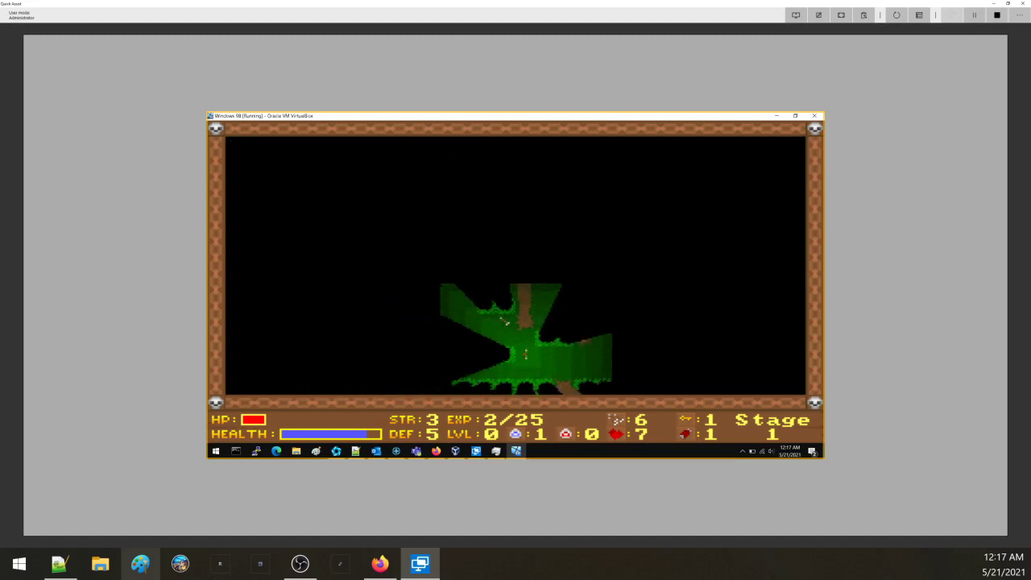
pyautogui.press('Up')
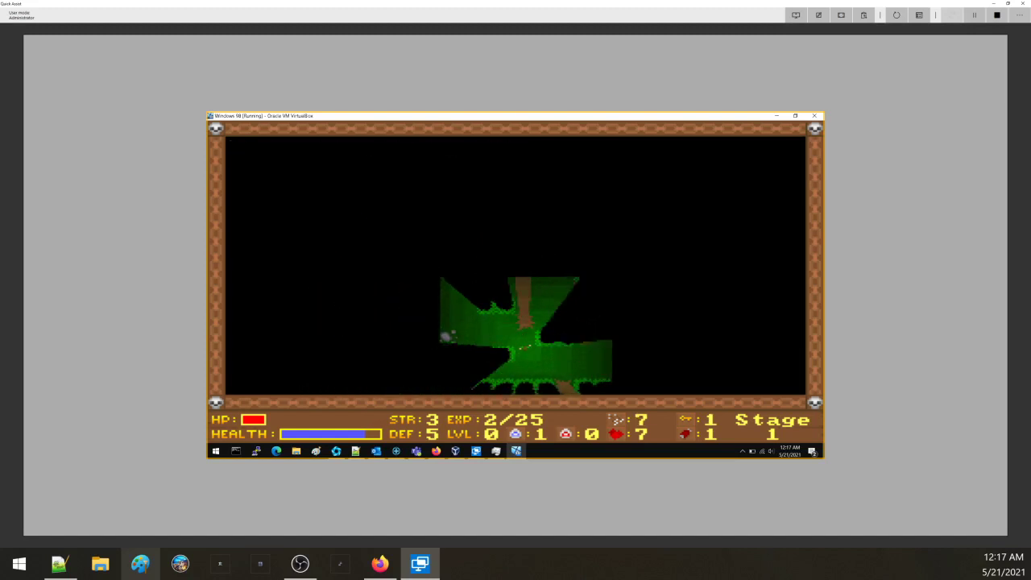
pyautogui.press('Right')
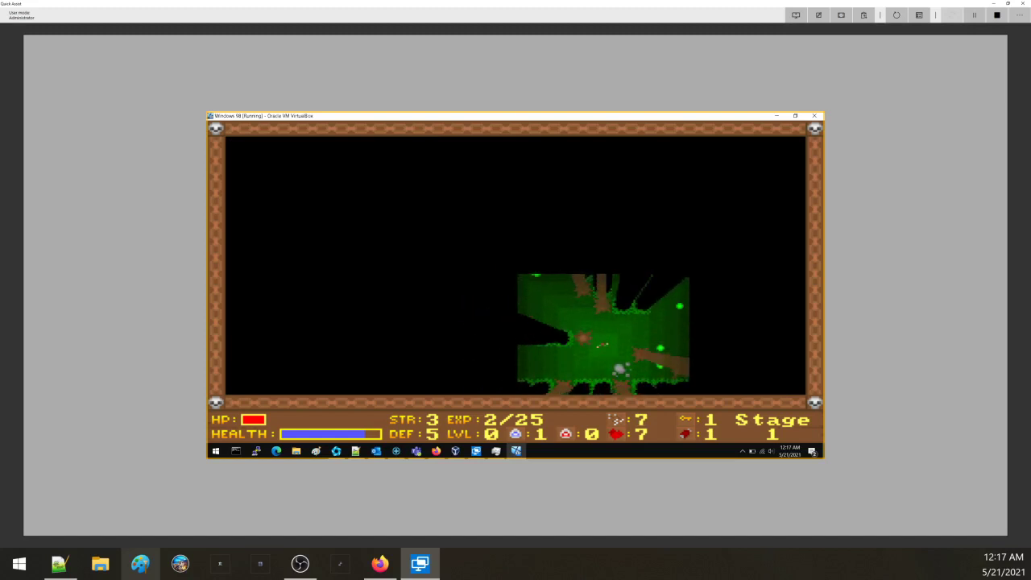
pyautogui.press('Right')
pyautogui.press('space')
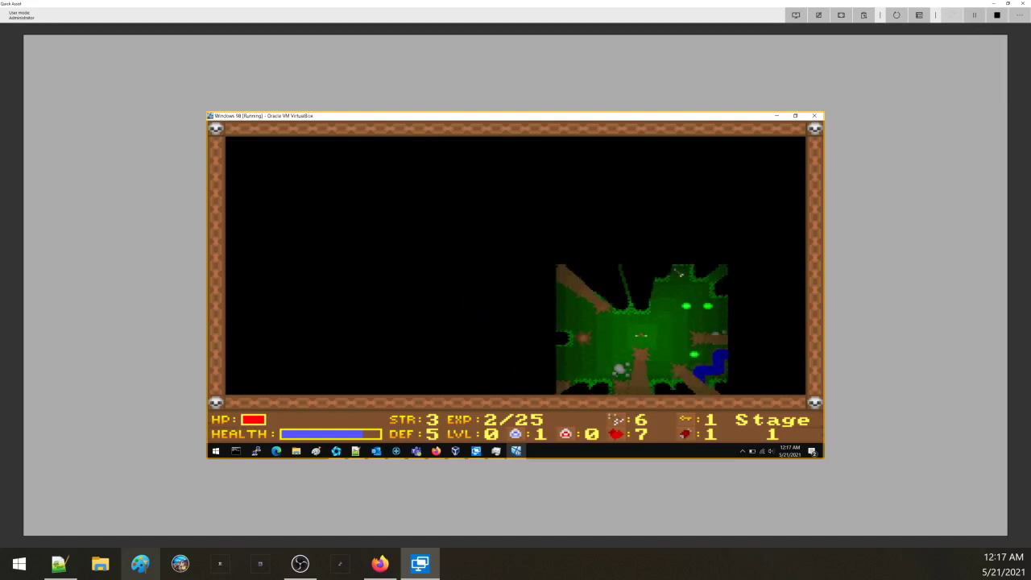
# Collect another arrow and shoot arrows to defeat the monsters
pyautogui.press('Right')
pyautogui.press('Up')
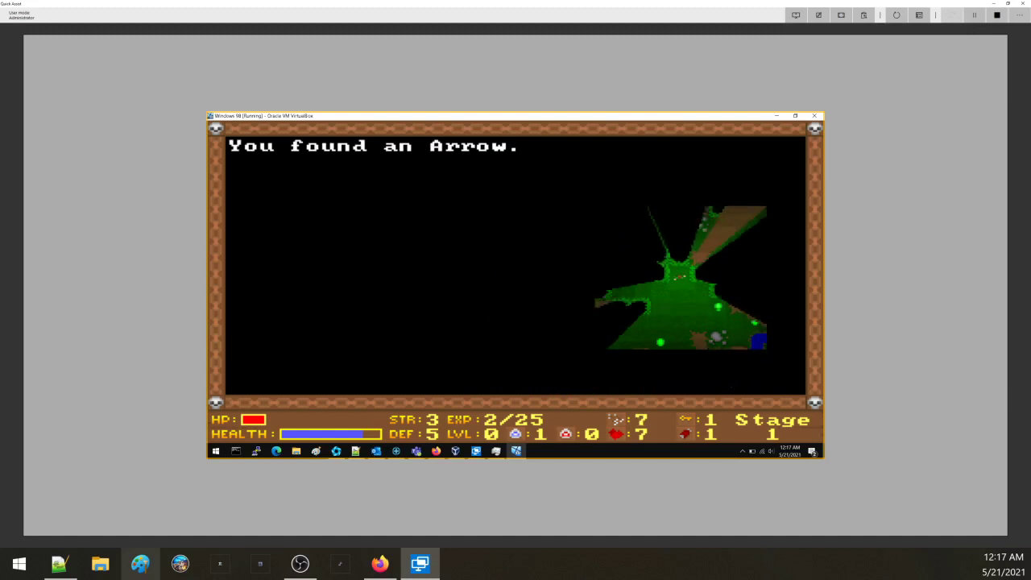
pyautogui.press('Down')
pyautogui.press('space')
pyautogui.press('space')
pyautogui.press('Left')
pyautogui.press('Left')
pyautogui.press('Up')
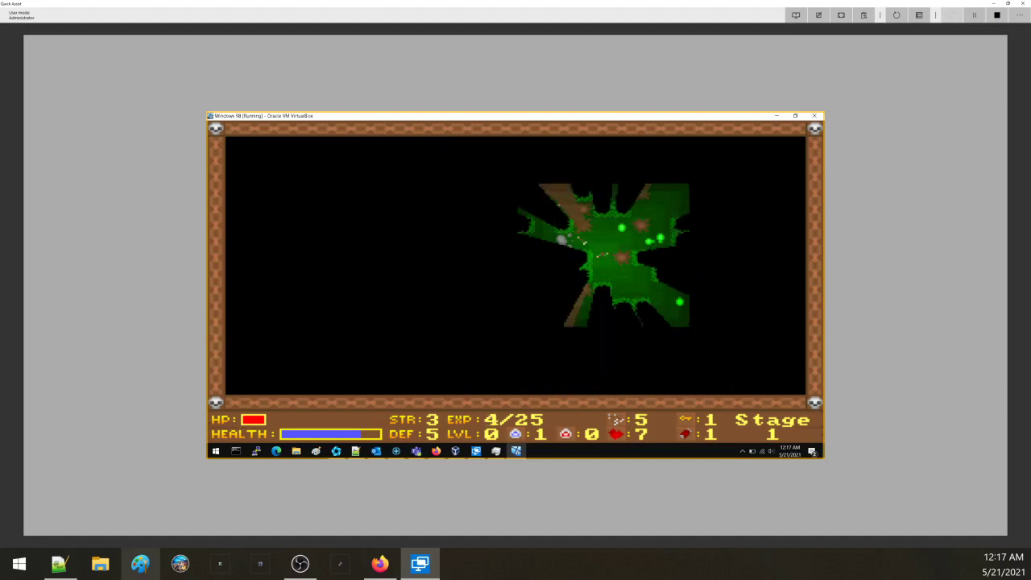
pyautogui.press('Up')
pyautogui.press('Left')
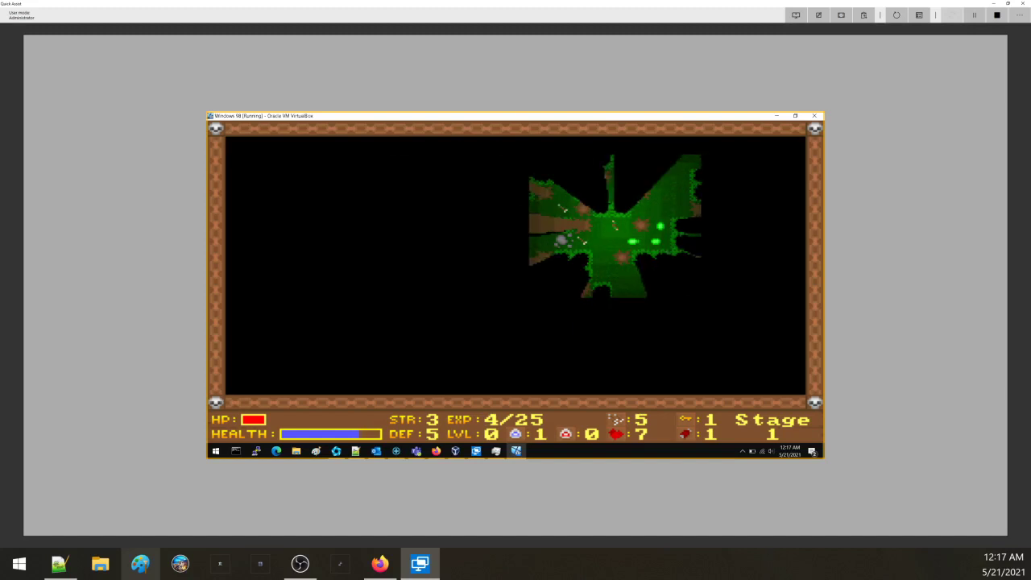
# Shoot the next monsters and keep exploring, picking up another arrow
pyautogui.press('Down')
pyautogui.press('space')
pyautogui.press('space')
pyautogui.press('space')
pyautogui.press('space')
pyautogui.press('Right')
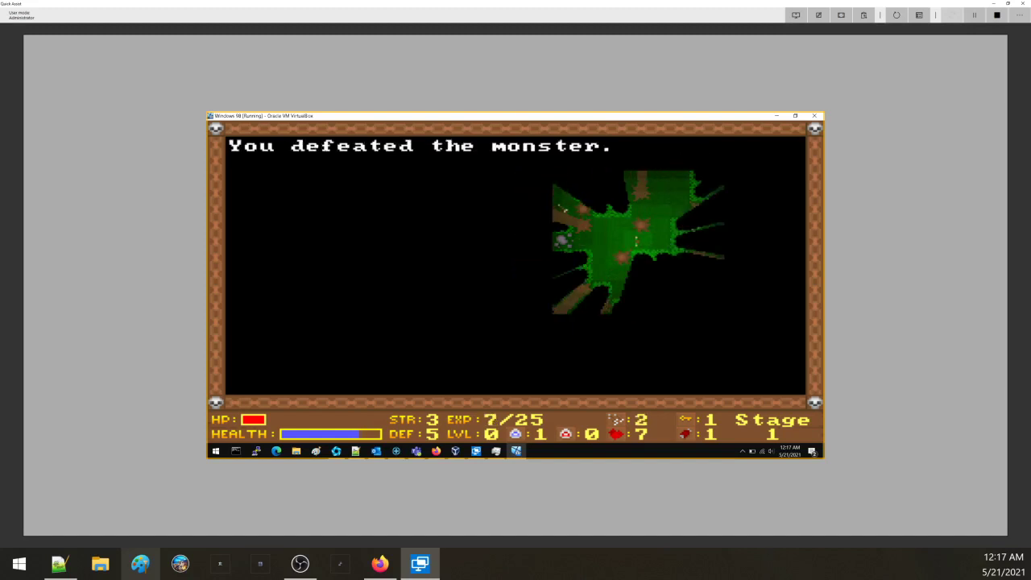
pyautogui.press('Right')
pyautogui.press('Up')
pyautogui.press('Up')
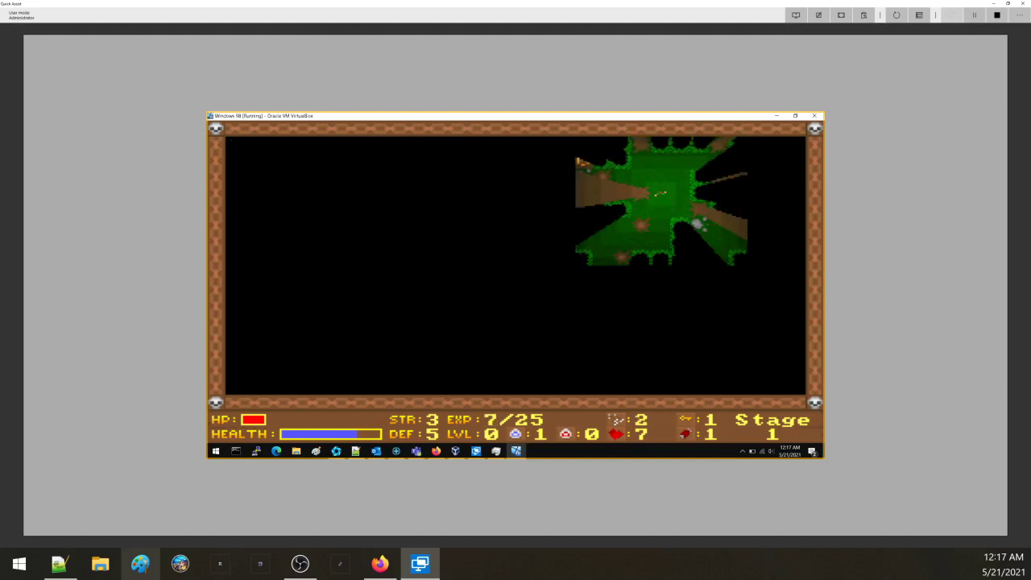
pyautogui.press('Left')
pyautogui.press('Down')
pyautogui.press('Right')
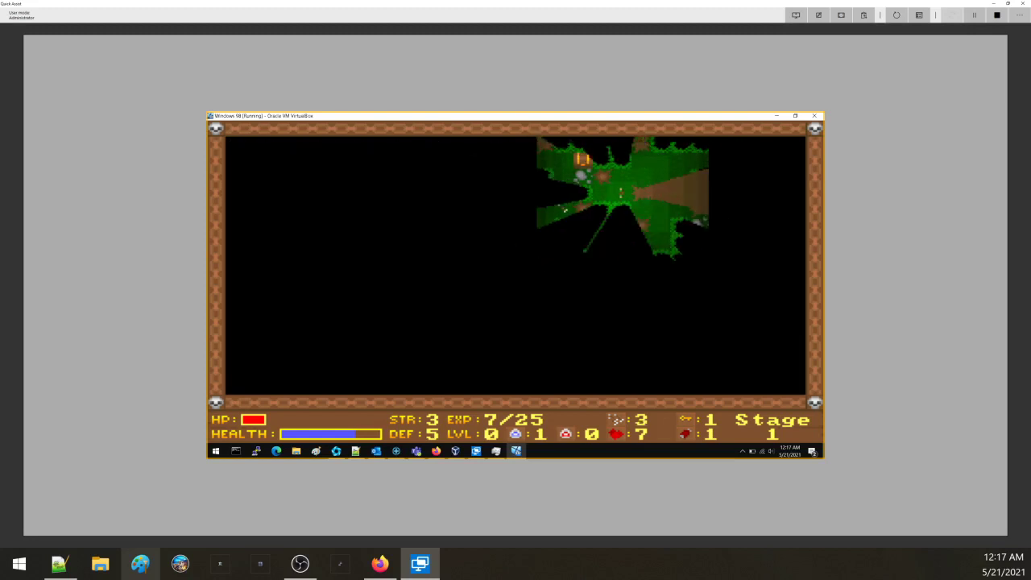
# Confirm quitting the current game, then choose Quit on the Quest 2 title menu
pyautogui.press('Escape')
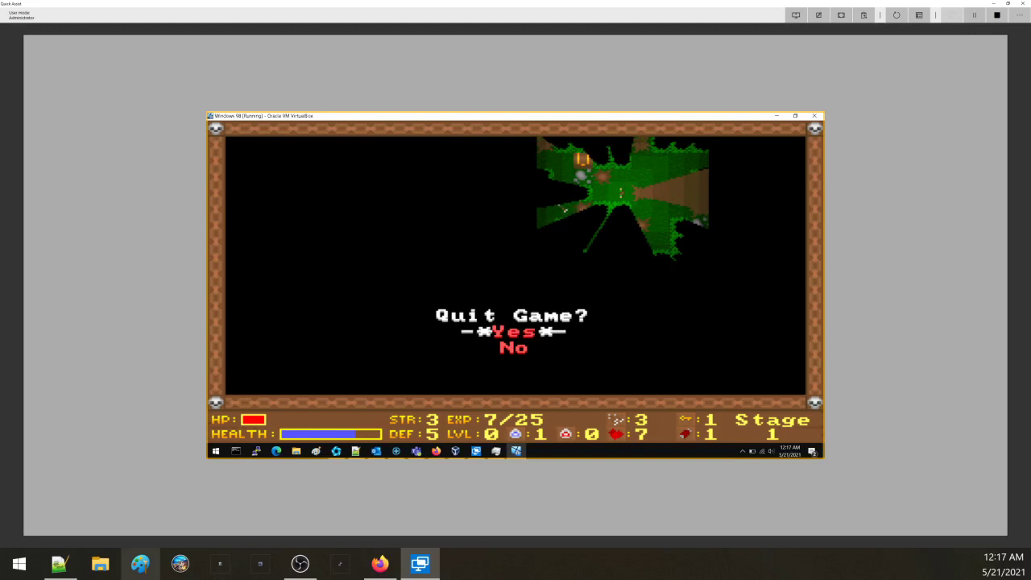
pyautogui.press('Return')
pyautogui.press('Down')
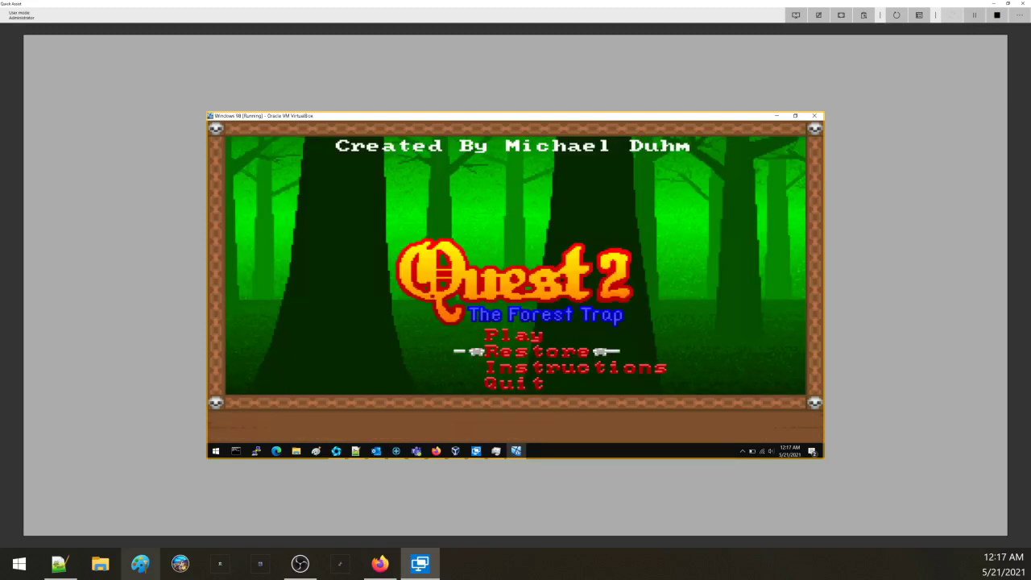
pyautogui.press('Down')
pyautogui.press('Down')
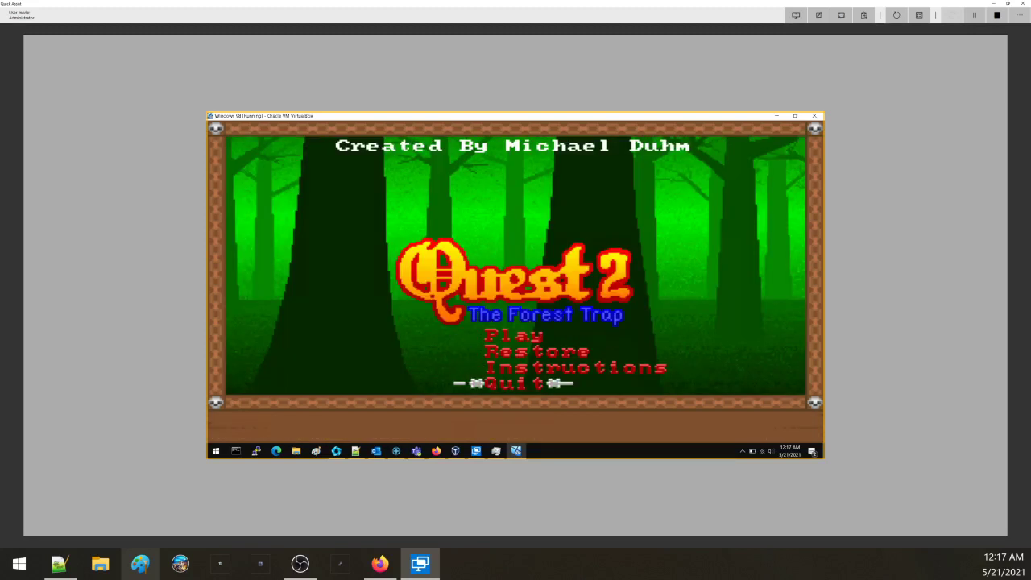
pyautogui.press('Return')
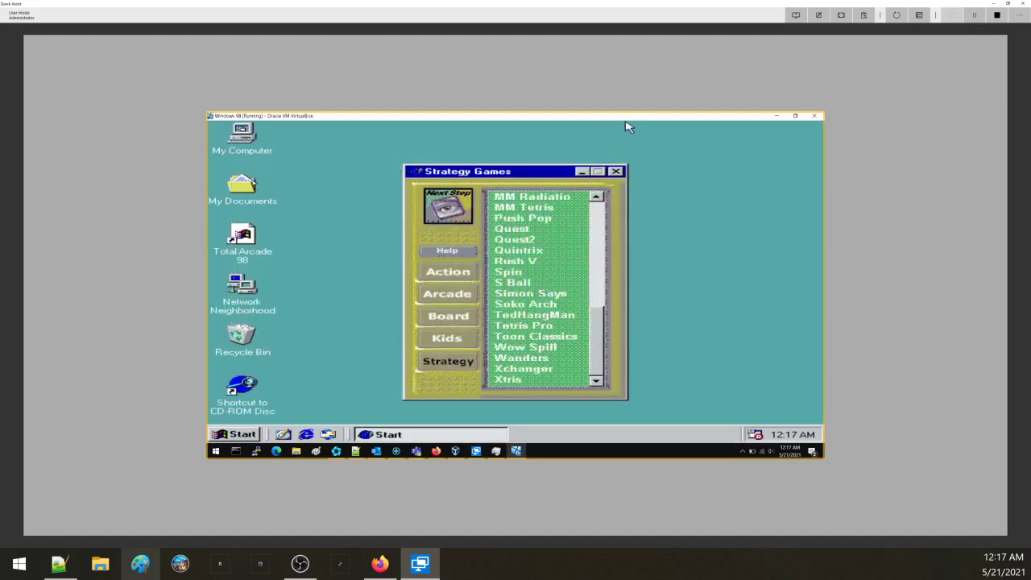
# Launch the next game in the Strategy Games list and let its line-drawing intro play
pyautogui.doubleClick(531, 263)
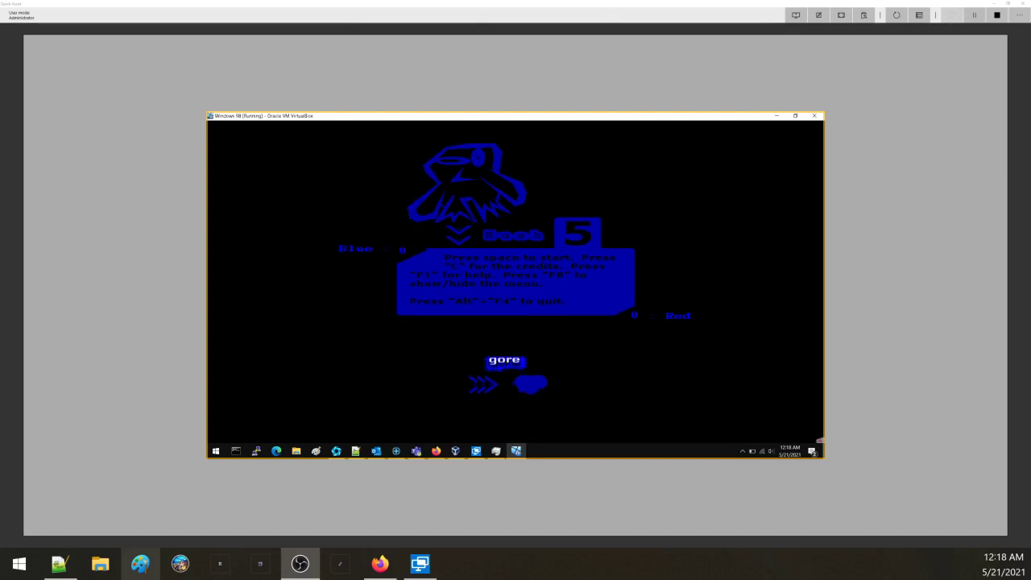
# Advance past the blue title screen, then close the game with Alt+F4
pyautogui.press('space')
pyautogui.hotkey('alt', 'F4')
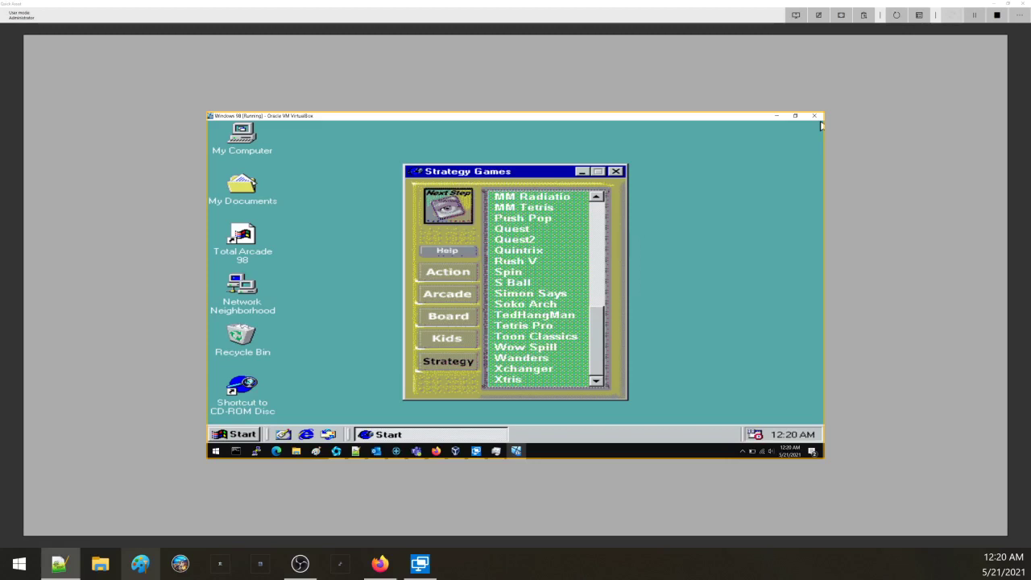
pyautogui.click(509, 263)
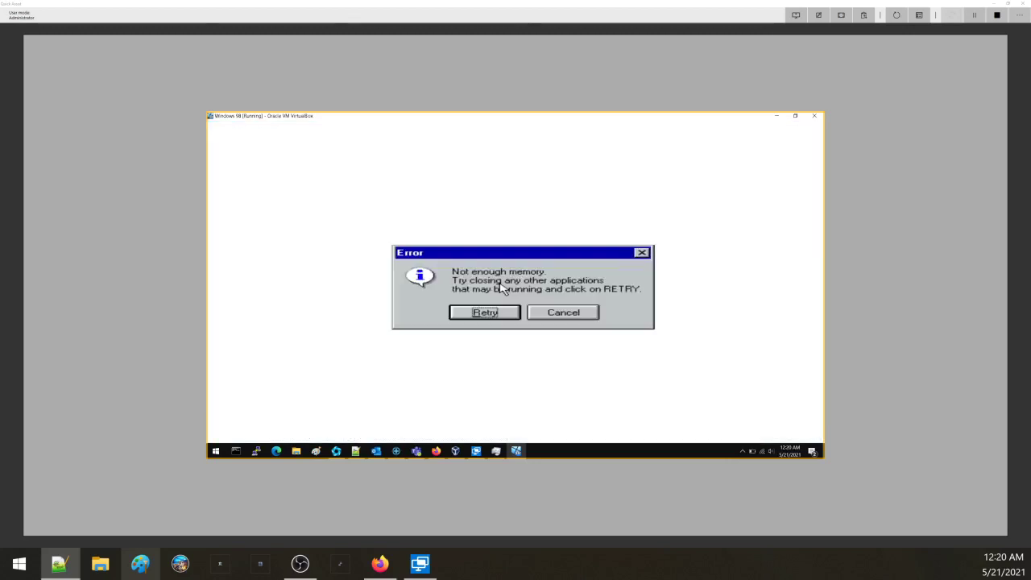
pyautogui.click(588, 316)
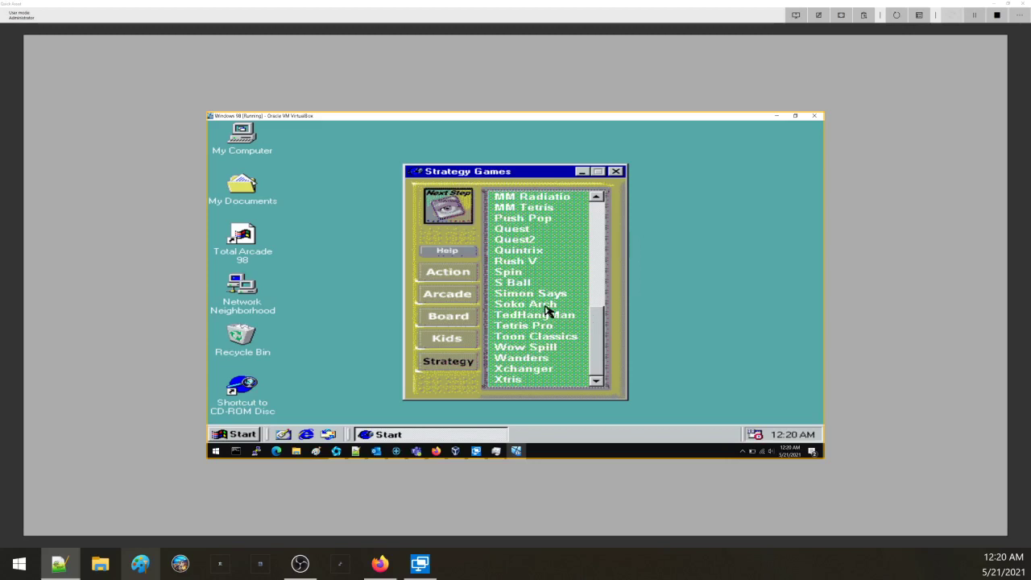
pyautogui.click(546, 310)
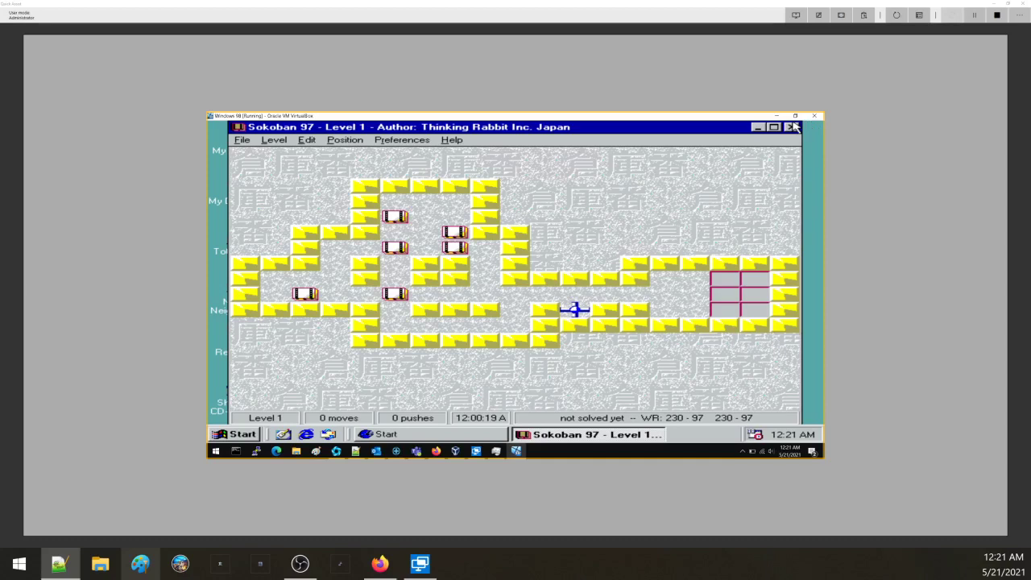
pyautogui.click(793, 126)
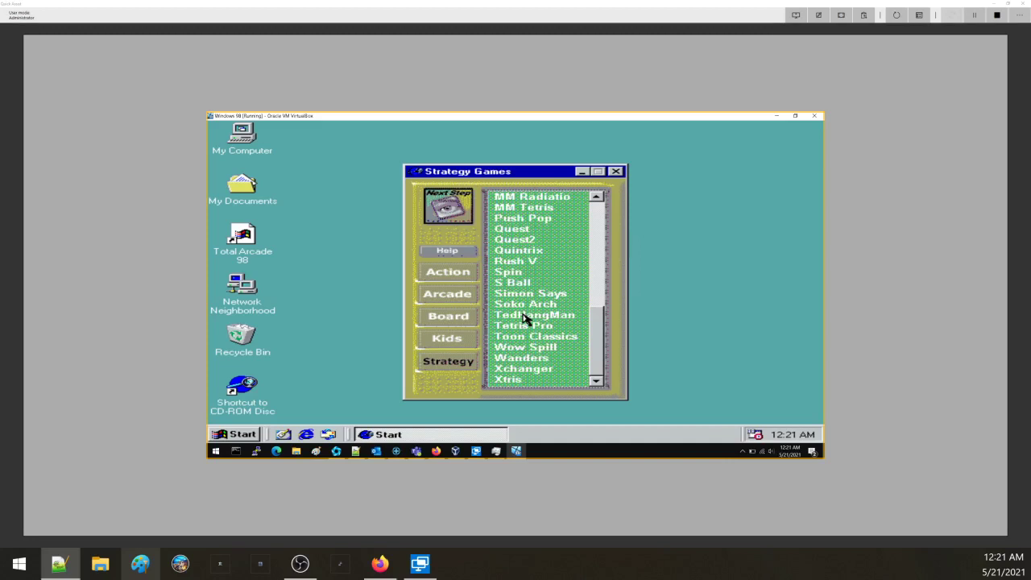
pyautogui.click(523, 319)
pyautogui.click(510, 350)
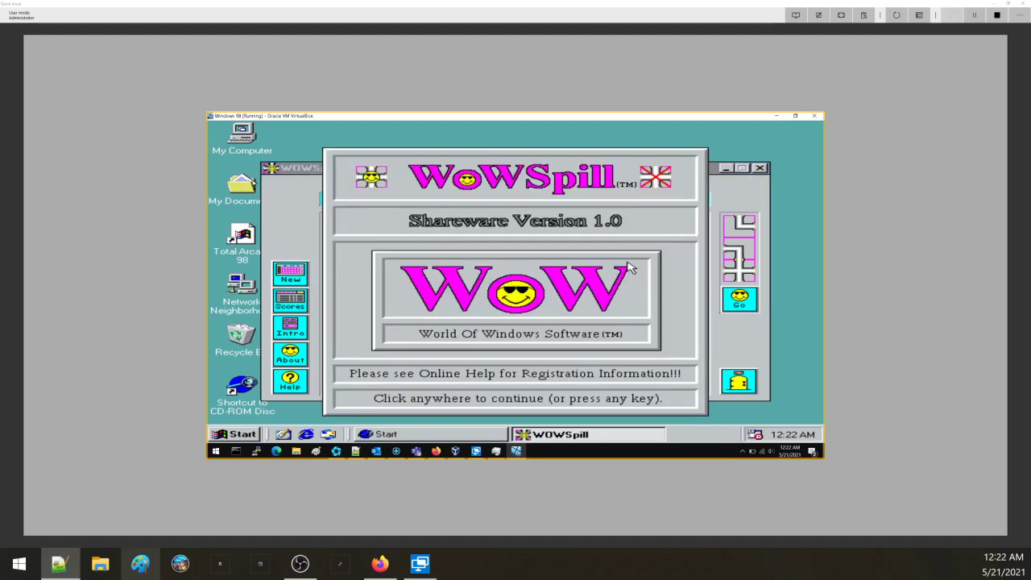
pyautogui.click(629, 268)
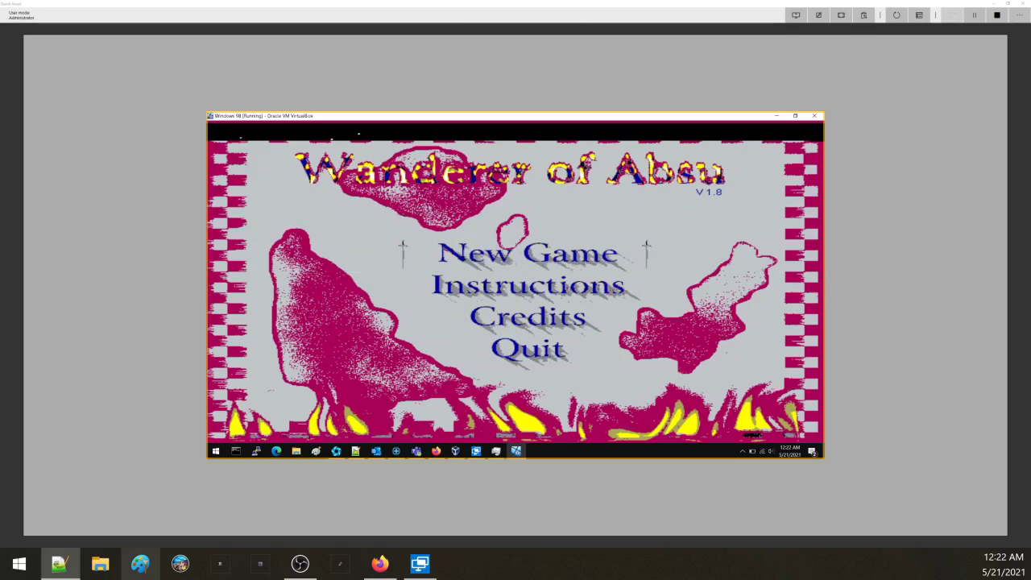
# Start a new Wanderer of Absu game to show its story introduction, pressing the Windows key twice
pyautogui.press('Return')
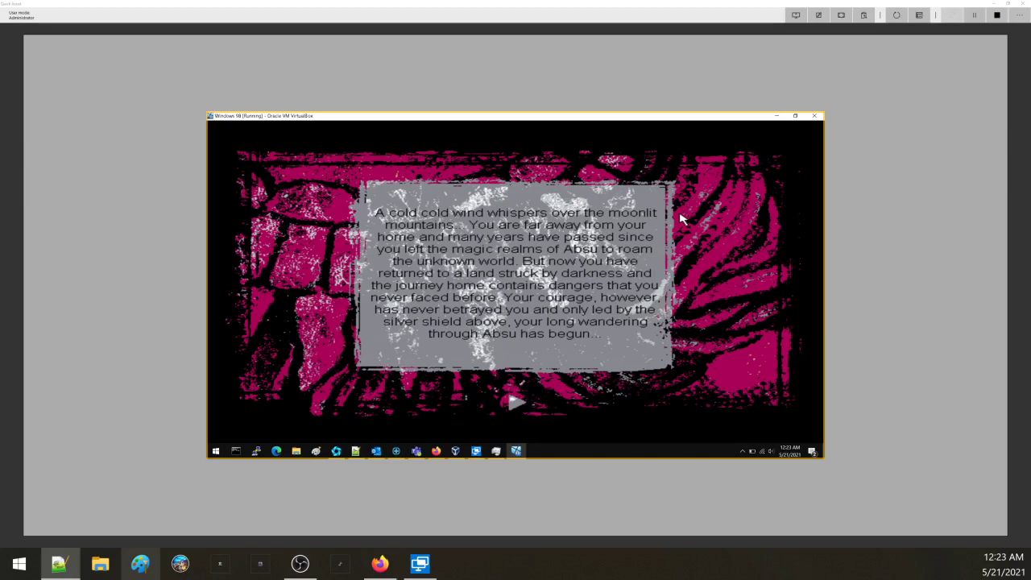
pyautogui.press('super')
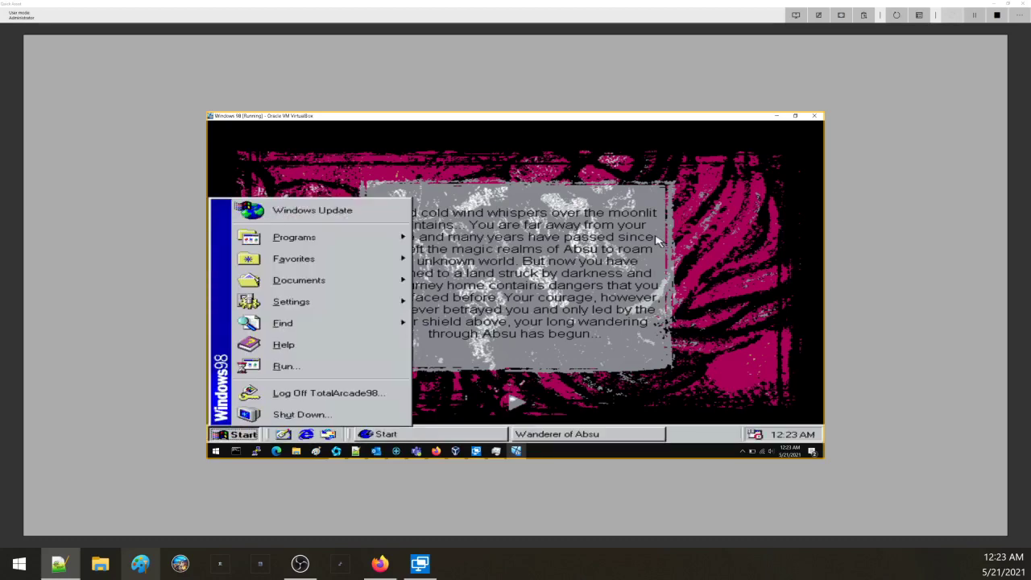
pyautogui.press('super')
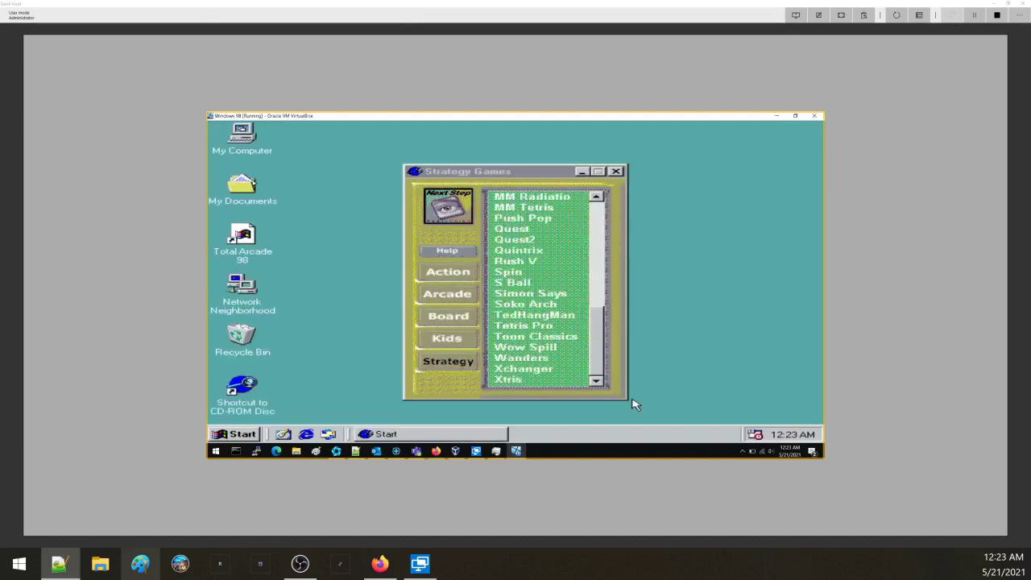
# Launch Xtris, start a '1 Player' round, and shift the first piece left, then right
pyautogui.click(516, 380)
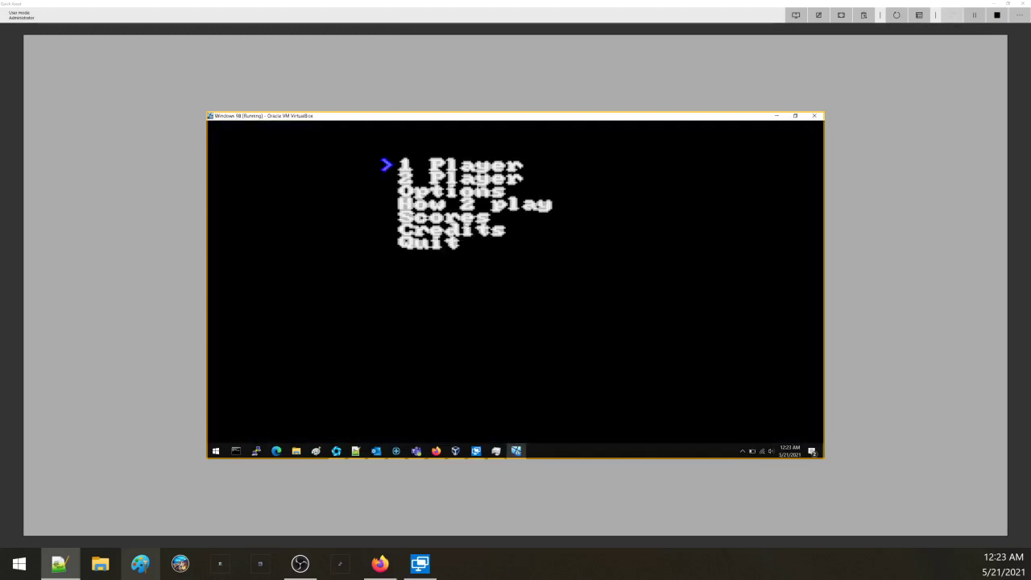
pyautogui.press('Return')
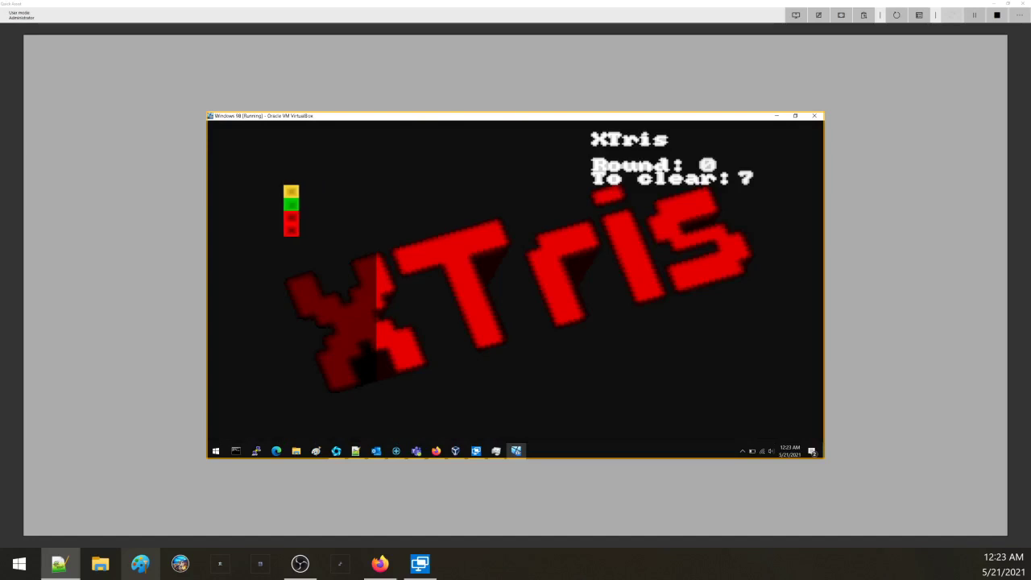
pyautogui.press('Left')
pyautogui.press('Right')
pyautogui.press('Right')
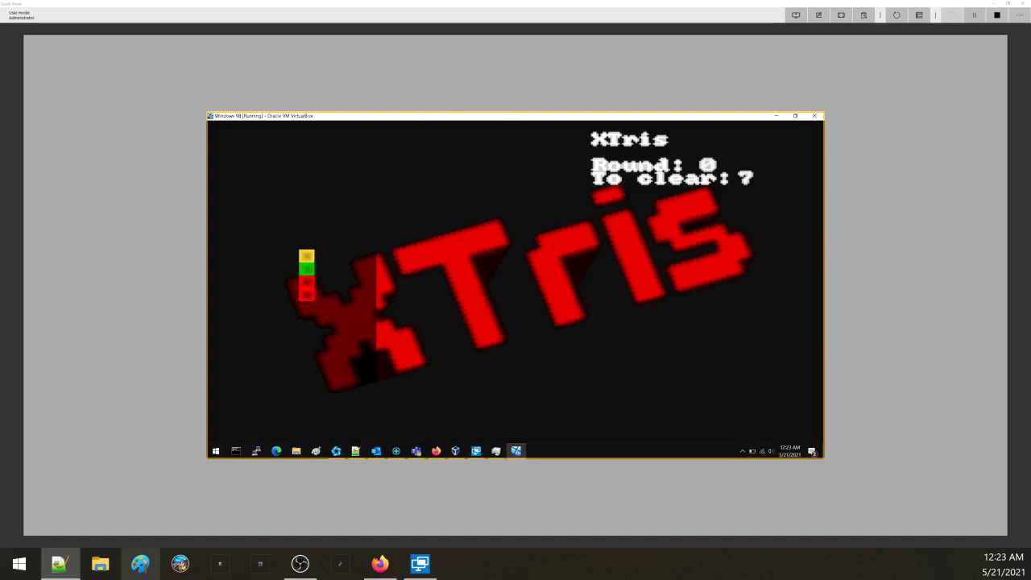